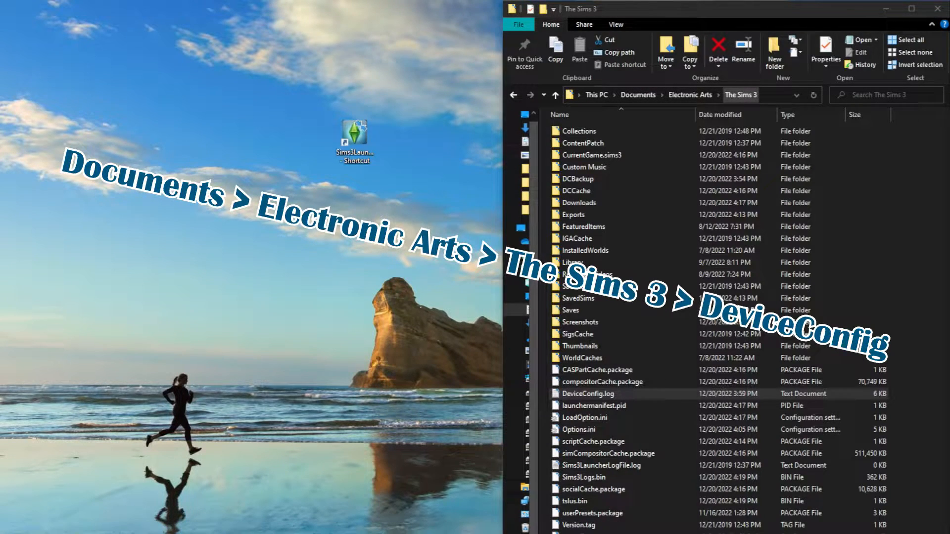
Open DeviceConfig.log and highlight the Found and Matched values on the Name (database) line under Graphics device info.
{"action": "left_click", "coordinate": [588, 394]}
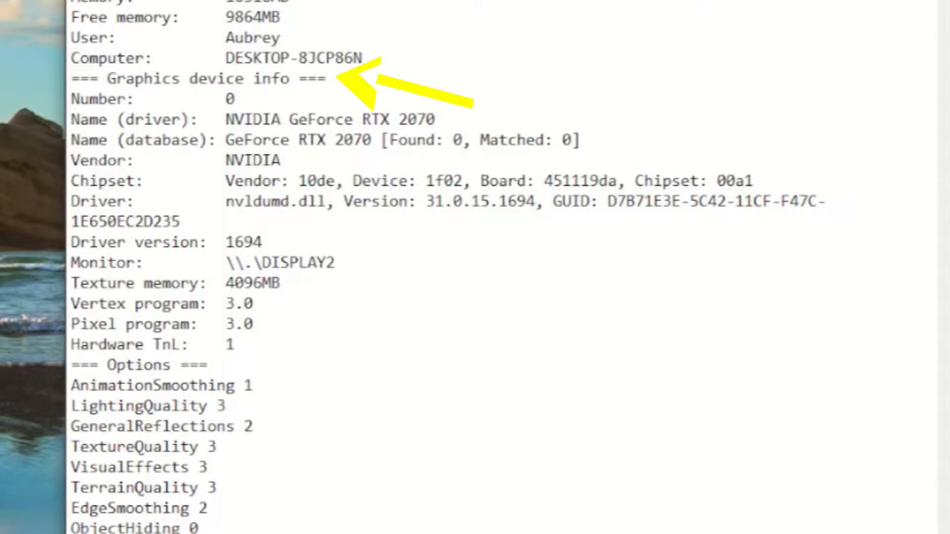
{"action": "left_click_drag", "start_coordinate": [581, 140], "coordinate": [72, 140]}
{"action": "left_click_drag", "start_coordinate": [381, 140], "coordinate": [582, 140]}
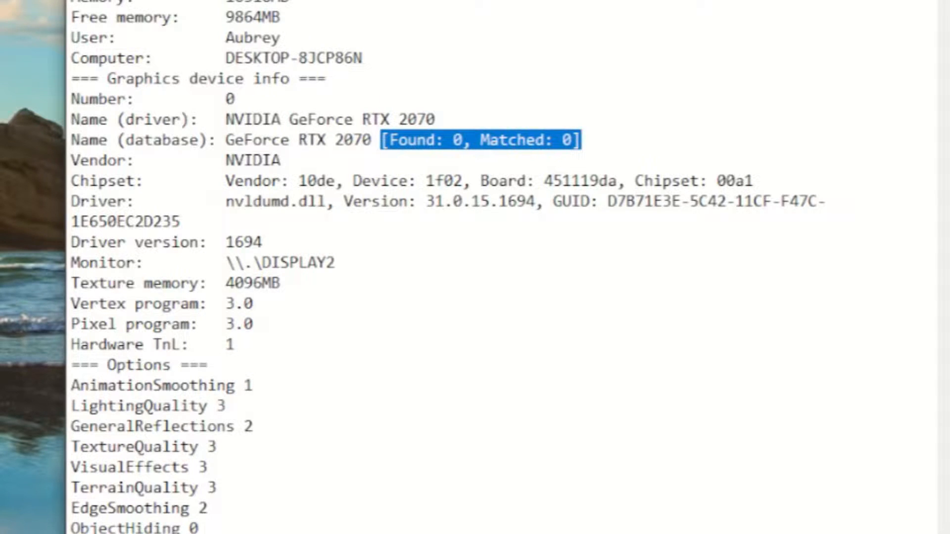
Change both the Found and Matched values on the Name (database) line of DeviceConfig.log to 1.
{"action": "left_click", "coordinate": [462, 140]}
{"action": "key", "text": "BackSpace"}
{"action": "type", "text": "1"}
{"action": "left_click", "coordinate": [572, 140]}
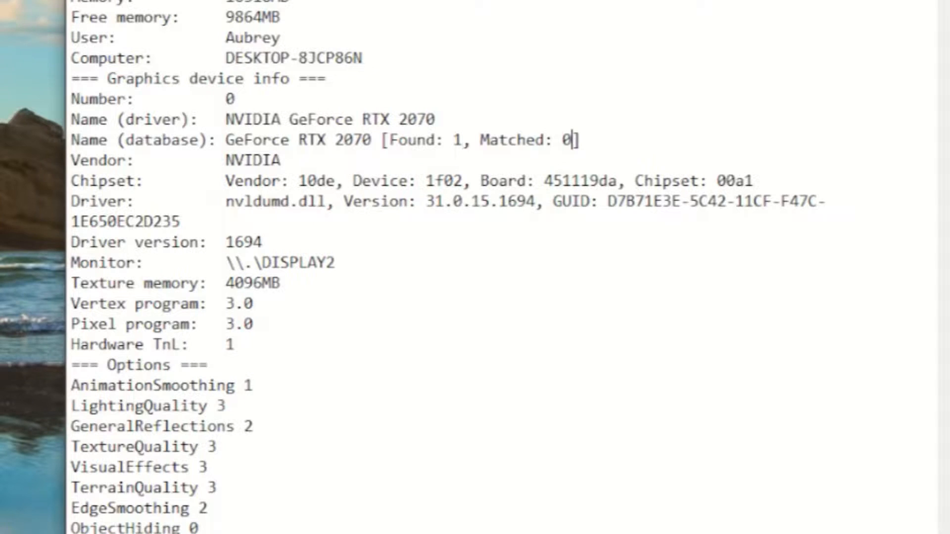
{"action": "key", "text": "BackSpace"}
{"action": "type", "text": "1"}
{"action": "left_click_drag", "start_coordinate": [382, 140], "coordinate": [580, 140]}
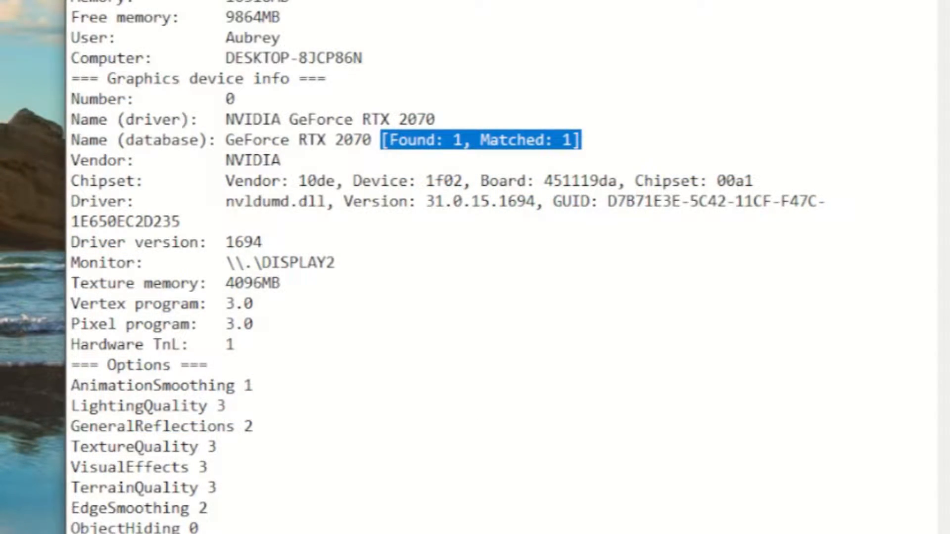
Set the Found and Matched values on the Name (database) line back to 0 and highlight them.
{"action": "left_click", "coordinate": [463, 140]}
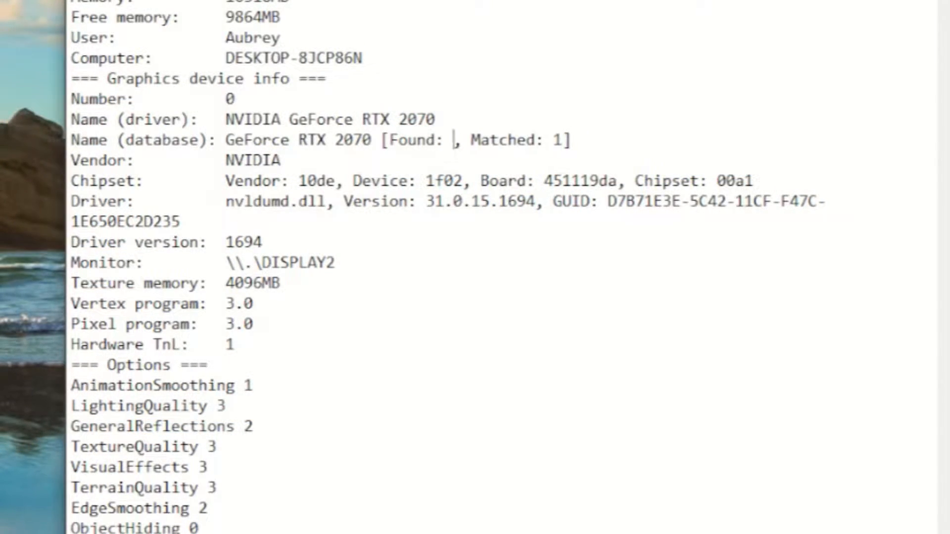
{"action": "key", "text": "BackSpace"}
{"action": "type", "text": "0"}
{"action": "key", "text": "Right"}
{"action": "key", "text": "Right"}
{"action": "key", "text": "Right"}
{"action": "key", "text": "Right"}
{"action": "key", "text": "Right"}
{"action": "key", "text": "Right"}
{"action": "key", "text": "Right"}
{"action": "key", "text": "Right"}
{"action": "key", "text": "Right"}
{"action": "key", "text": "Right"}
{"action": "key", "text": "Right"}
{"action": "key", "text": "Right"}
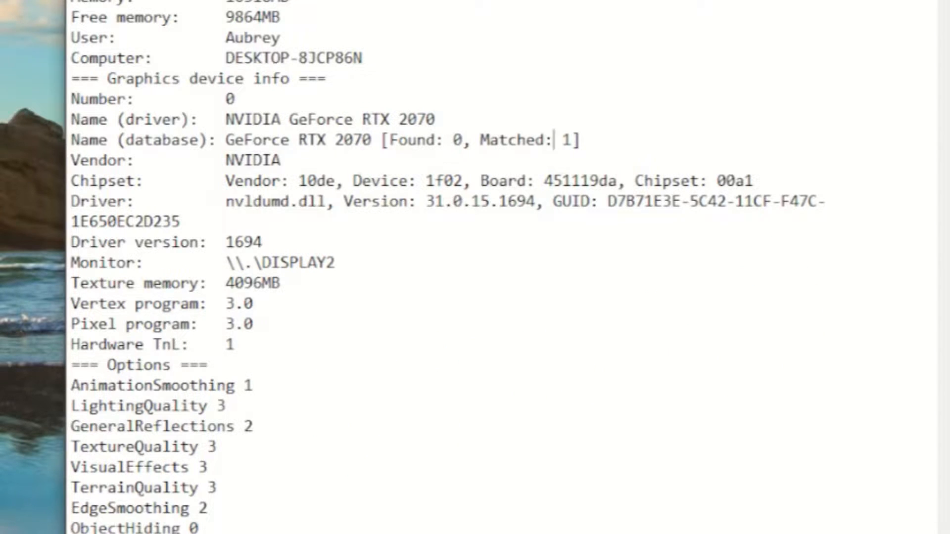
{"action": "key", "text": "BackSpace"}
{"action": "type", "text": "0"}
{"action": "left_click", "coordinate": [381, 141]}
{"action": "left_click_drag", "start_coordinate": [381, 140], "coordinate": [579, 141]}
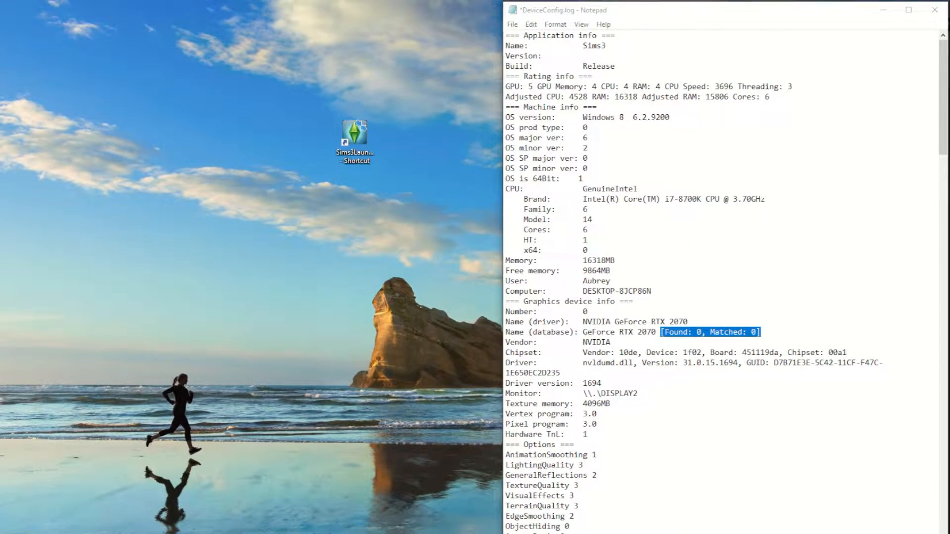
Go to the file location of the Sims3Launcher desktop shortcut and open GraphicsCards.sgr from its Bin folder in Notepad.
{"action": "key", "text": "alt+Tab"}
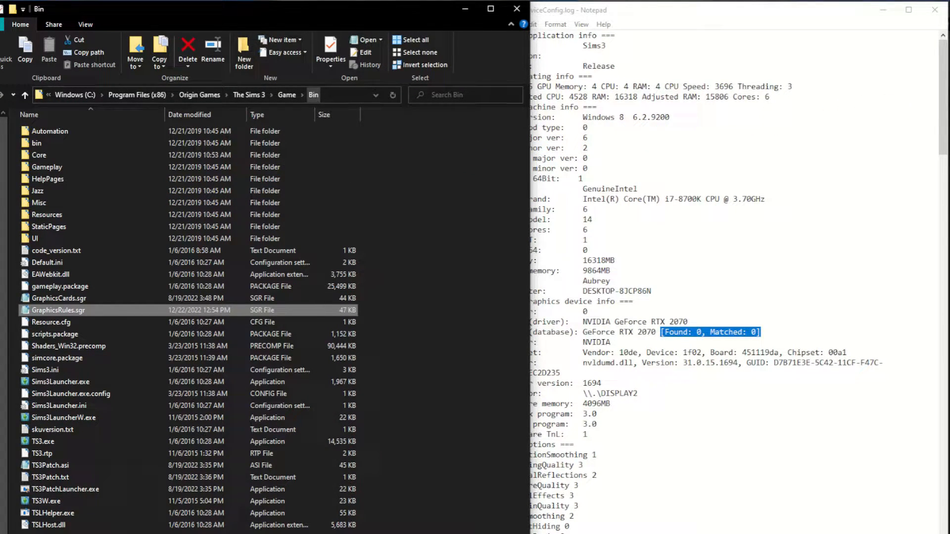
{"action": "left_click", "coordinate": [465, 9]}
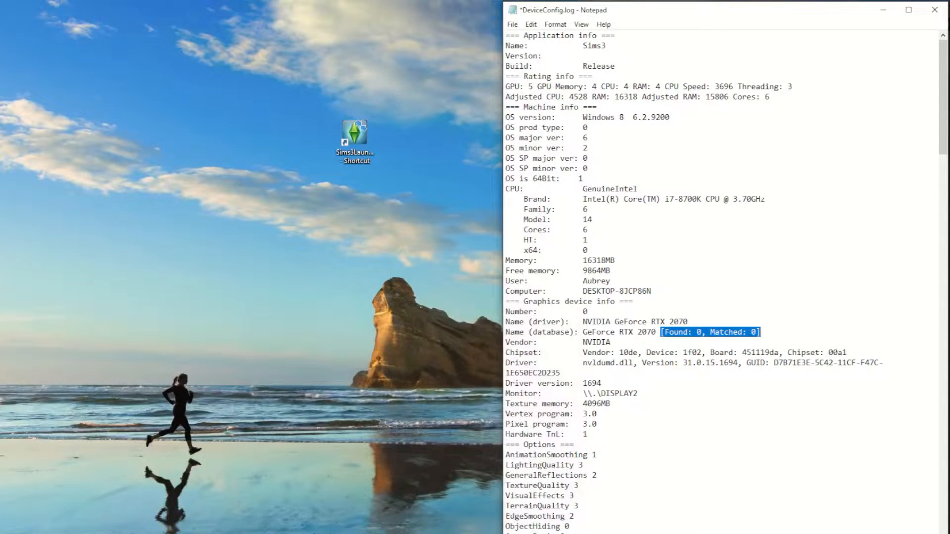
{"action": "right_click", "coordinate": [363, 136]}
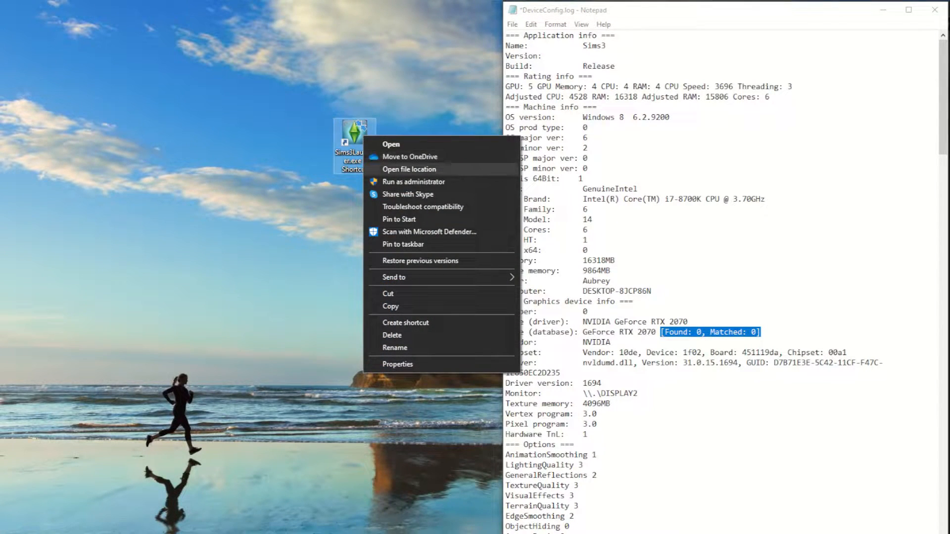
{"action": "left_click", "coordinate": [410, 169]}
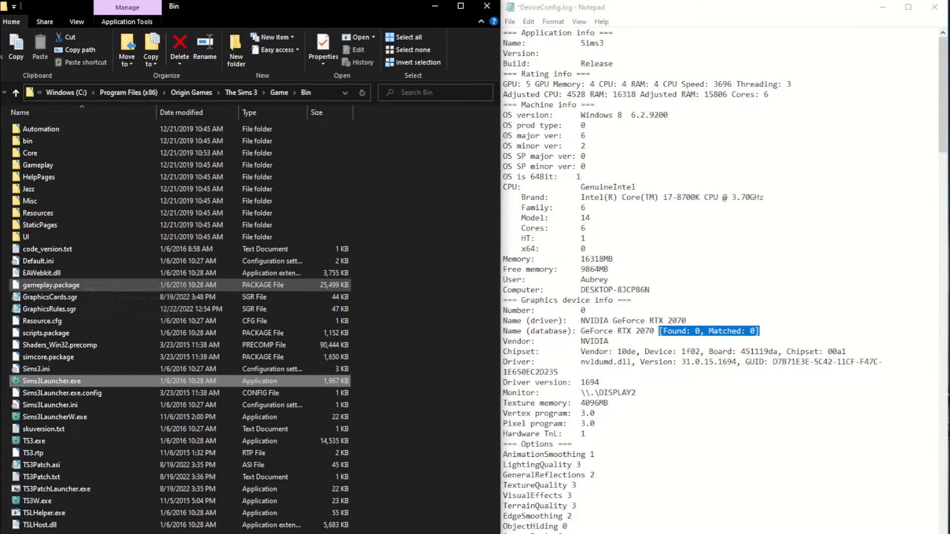
{"action": "left_click", "coordinate": [49, 297]}
{"action": "left_click", "coordinate": [182, 308]}
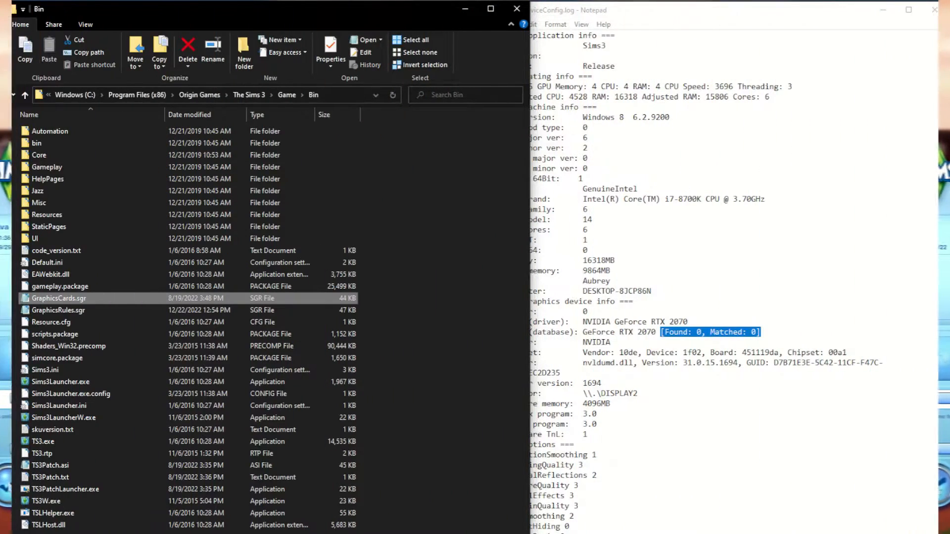
{"action": "right_click", "coordinate": [45, 297]}
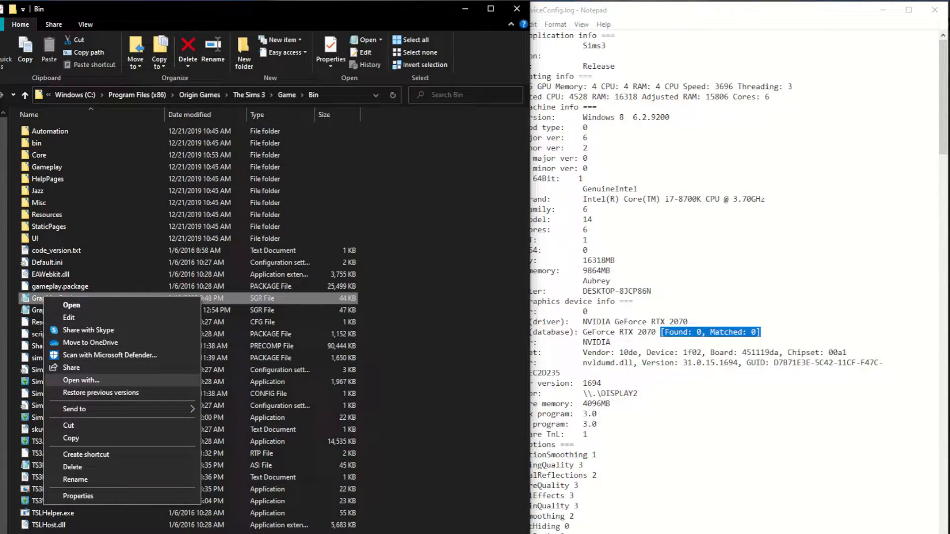
{"action": "left_click", "coordinate": [81, 380]}
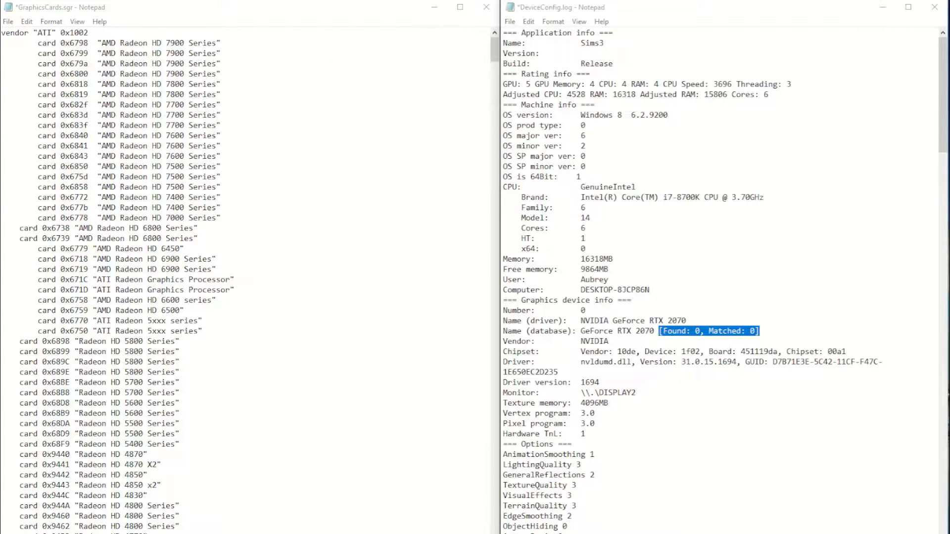
Search GraphicsCards.sgr downward for NVIDIA and highlight the vendor line that starts its card list.
{"action": "scroll", "coordinate": [247, 277], "scroll_direction": "down", "scroll_amount": 6}
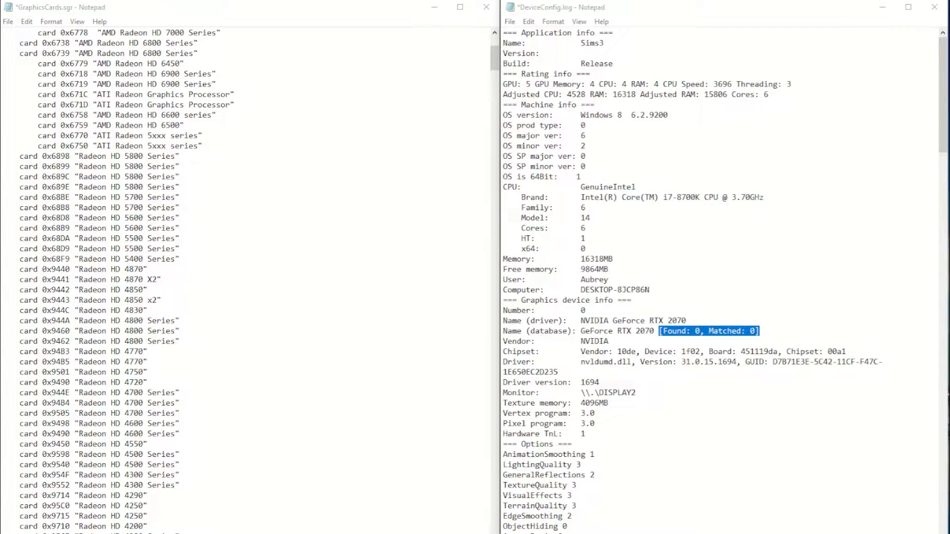
{"action": "key", "text": "ctrl+f"}
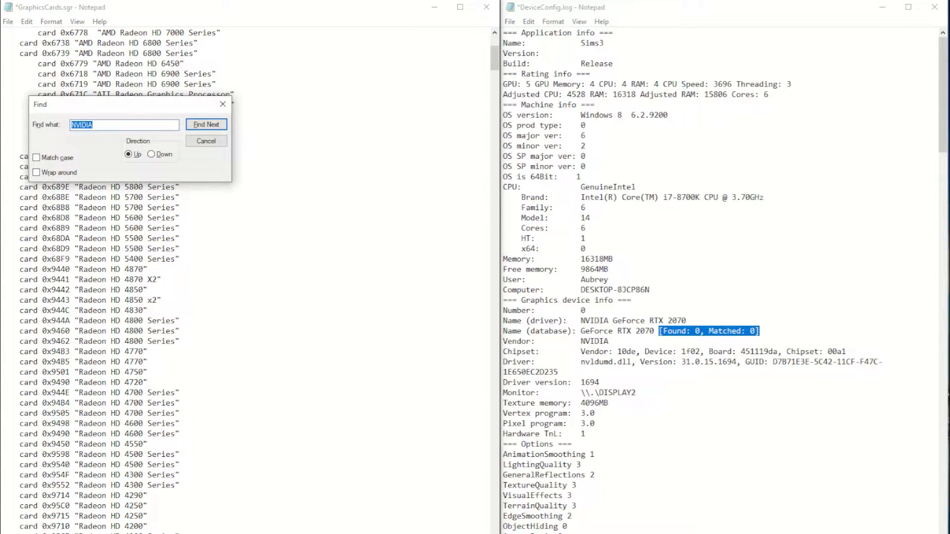
{"action": "left_click", "coordinate": [151, 154]}
{"action": "left_click", "coordinate": [207, 125]}
{"action": "scroll", "coordinate": [248, 277], "scroll_direction": "down", "scroll_amount": 9}
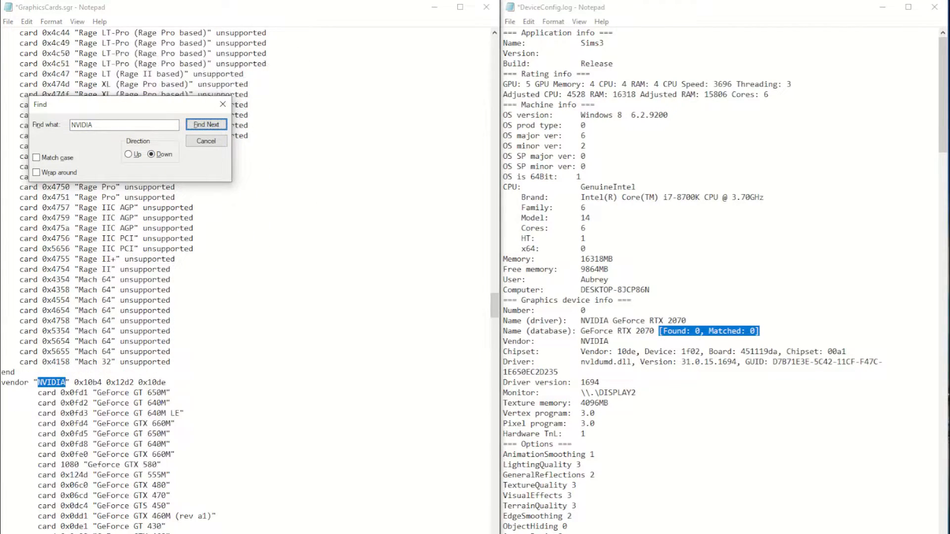
{"action": "left_click_drag", "start_coordinate": [6, 289], "coordinate": [166, 290]}
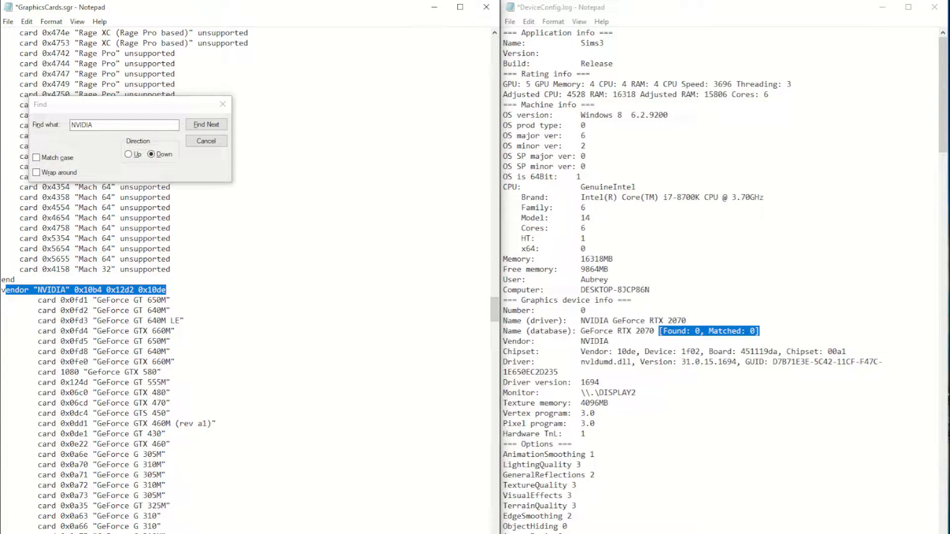
{"action": "left_click", "coordinate": [207, 141]}
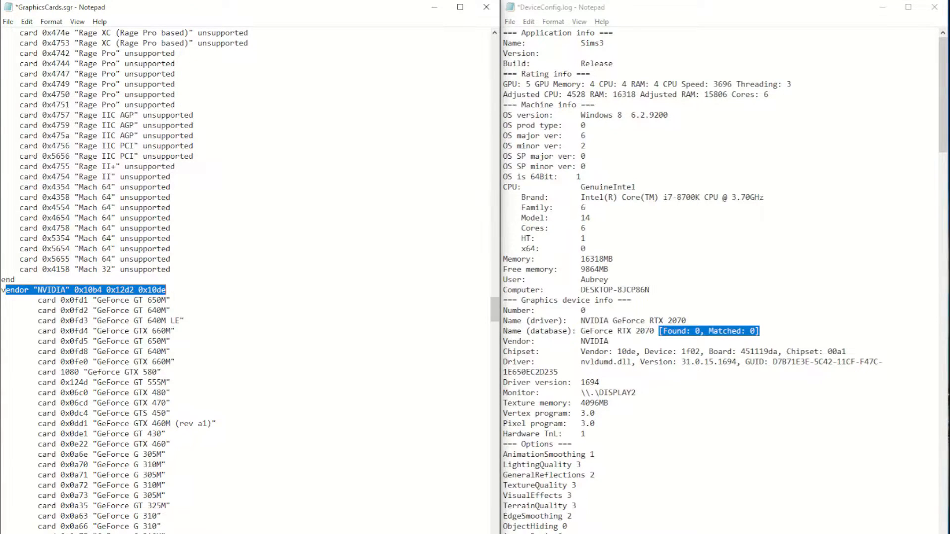
Check the Name (driver) and Vendor lines under Graphics device info in DeviceConfig.log.
{"action": "left_click", "coordinate": [522, 321]}
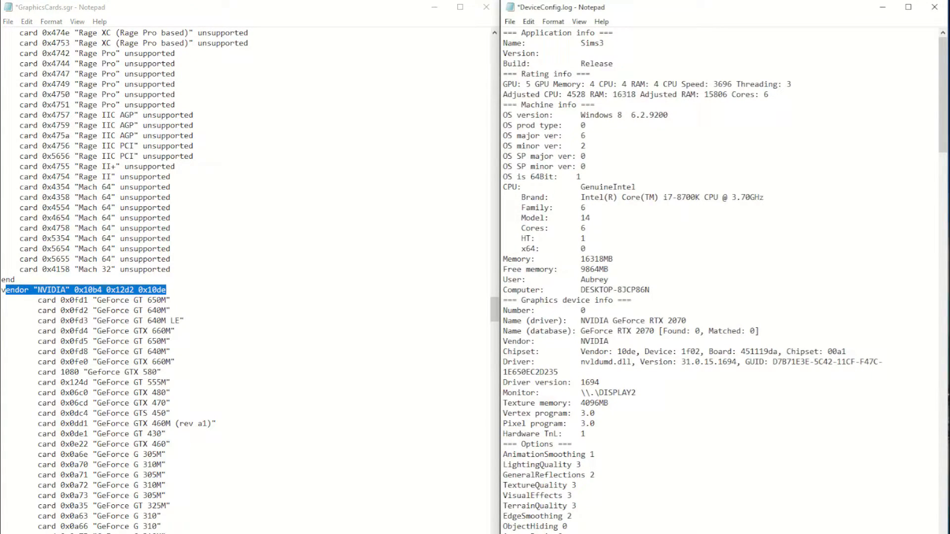
{"action": "key", "text": "shift+End"}
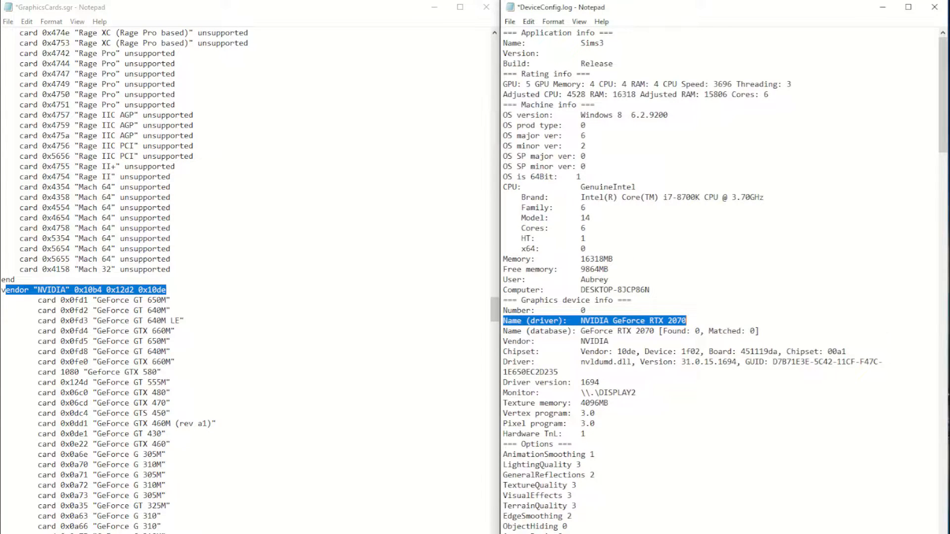
{"action": "left_click_drag", "start_coordinate": [503, 342], "coordinate": [609, 342]}
Add a line directly below the NVIDIA vendor line reading card 0x1f02, using the Device ID from the Chipset line in DeviceConfig.log.
{"action": "left_click", "coordinate": [167, 290]}
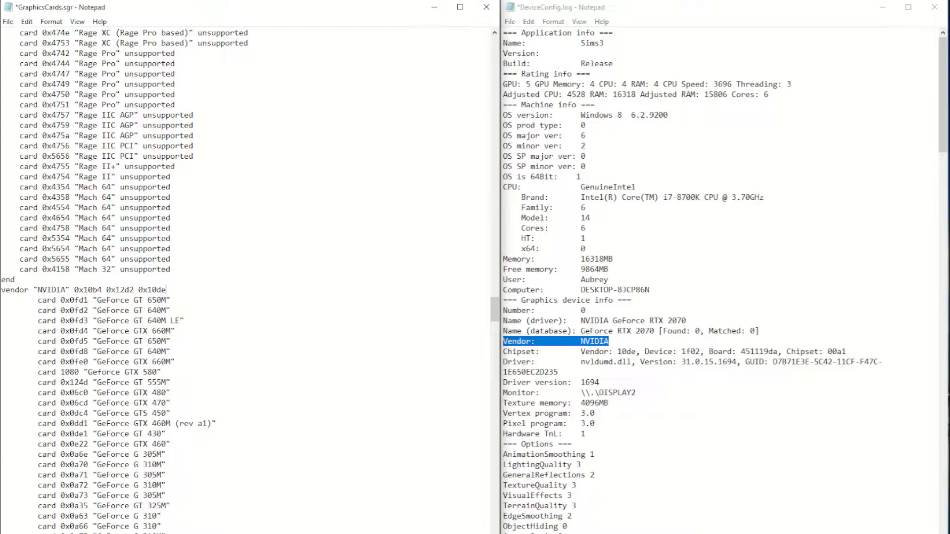
{"action": "key", "text": "Return"}
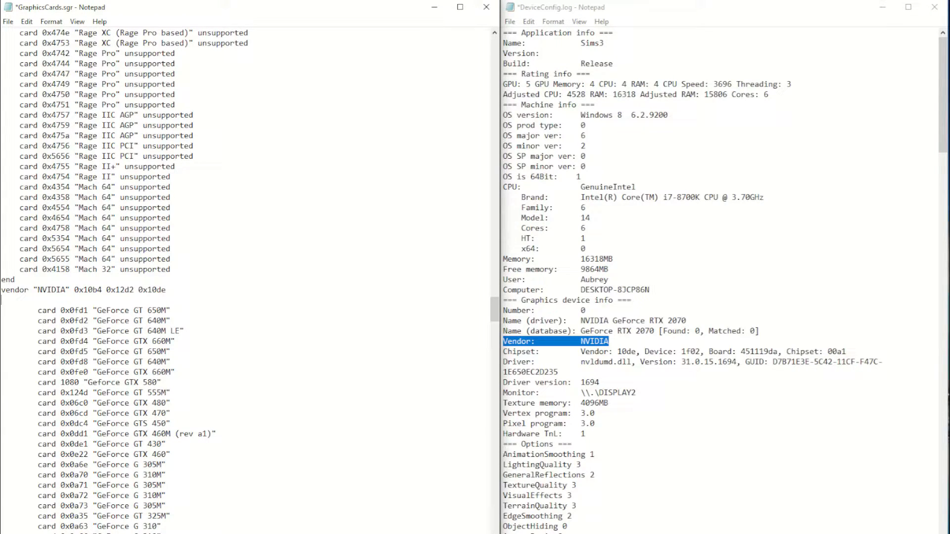
{"action": "type", "text": "card 0x"}
{"action": "left_click_drag", "start_coordinate": [645, 351], "coordinate": [700, 351]}
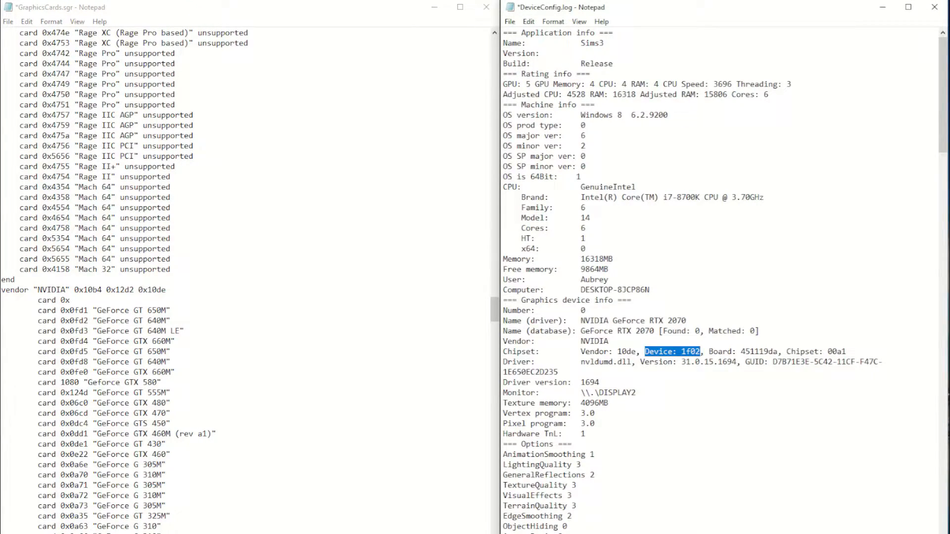
{"action": "left_click", "coordinate": [682, 350]}
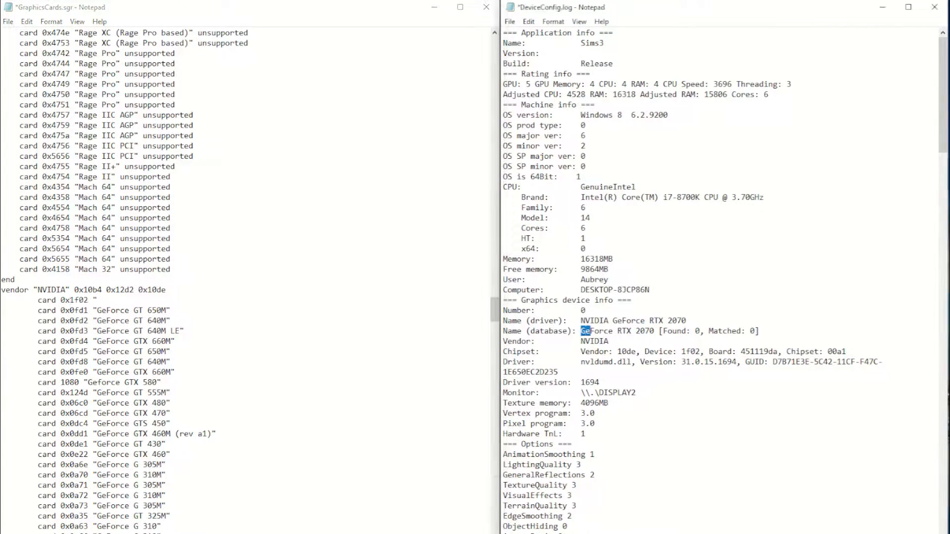
Complete the new card line with the name "GeForce RTX 2070" copied from DeviceConfig.log, enclosed in quotes, and save GraphicsCards.sgr.
{"action": "left_click_drag", "start_coordinate": [581, 331], "coordinate": [654, 330]}
{"action": "right_click", "coordinate": [653, 331]}
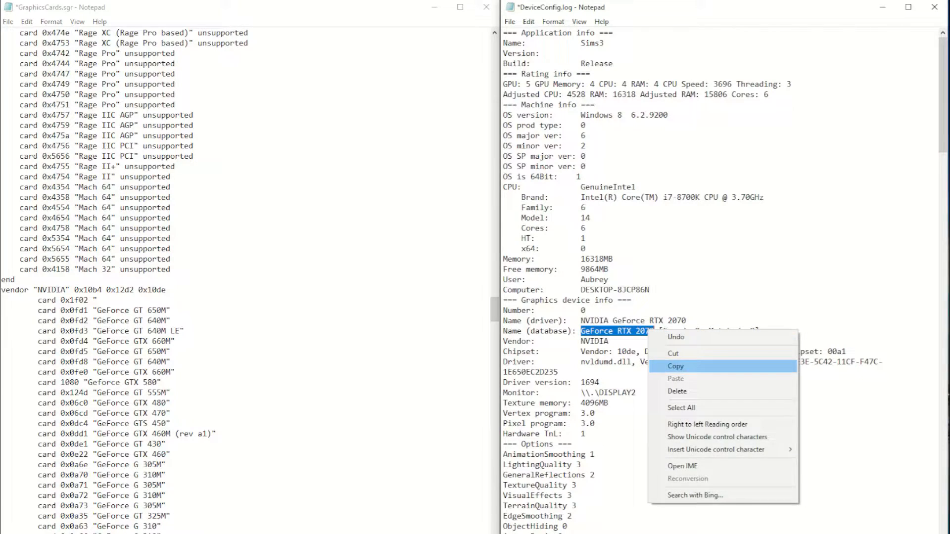
{"action": "left_click", "coordinate": [675, 366]}
{"action": "left_click", "coordinate": [97, 300]}
{"action": "key", "text": "ctrl+v"}
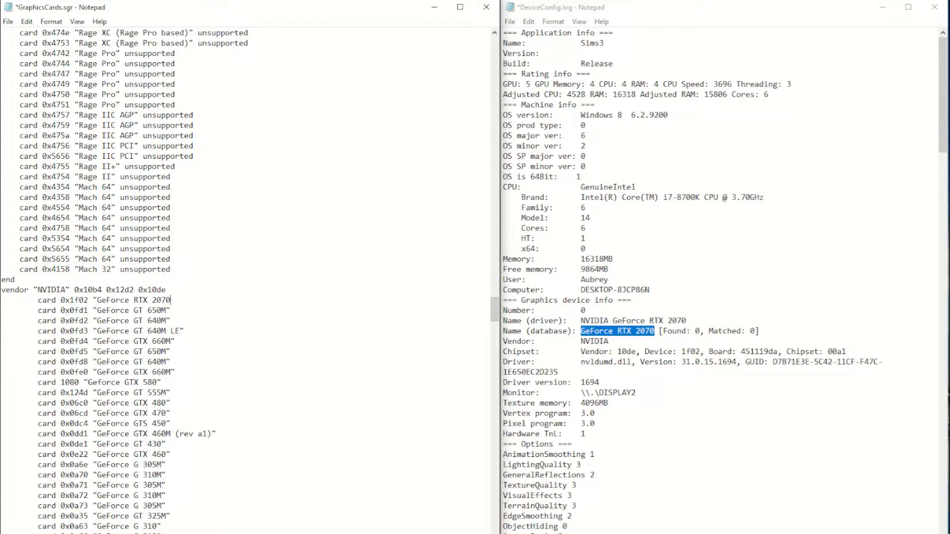
{"action": "type", "text": "\""}
{"action": "left_click", "coordinate": [8, 21]}
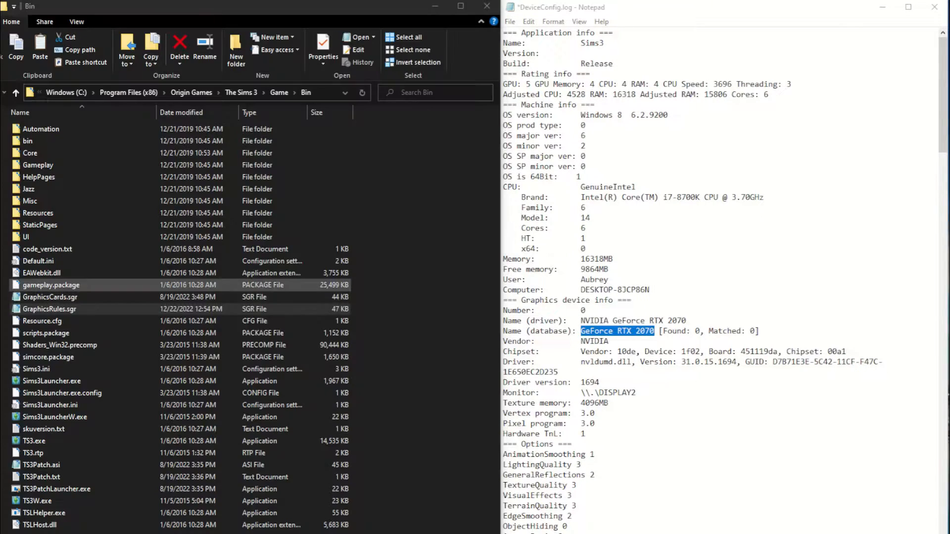
{"action": "left_click", "coordinate": [35, 309]}
{"action": "right_click", "coordinate": [41, 310]}
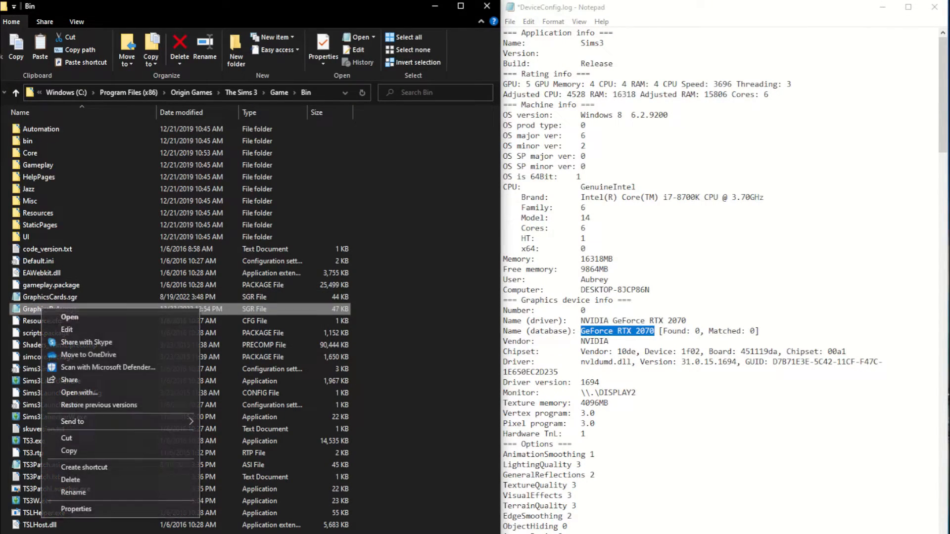
{"action": "left_click", "coordinate": [80, 393]}
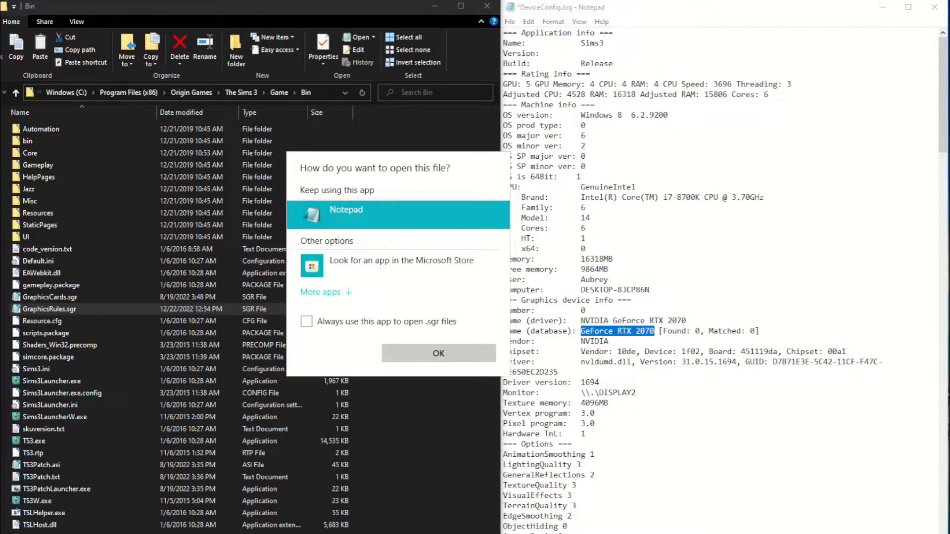
{"action": "key", "text": "Escape"}
Copy GraphicsRules.sgr from the Bin folder to the desktop and open the desktop copy.
{"action": "right_click", "coordinate": [51, 311]}
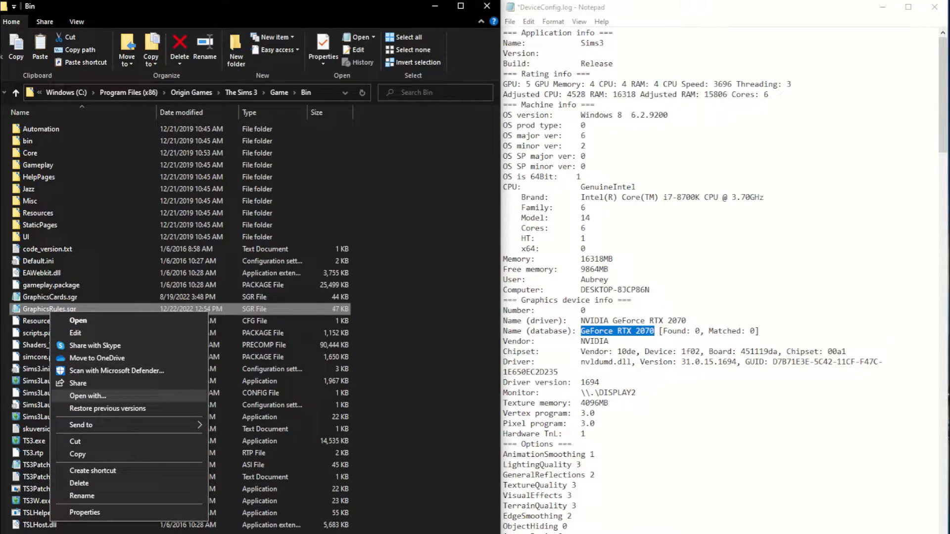
{"action": "left_click", "coordinate": [78, 454]}
{"action": "left_click", "coordinate": [435, 6]}
{"action": "right_click", "coordinate": [356, 289]}
{"action": "left_click", "coordinate": [381, 337]}
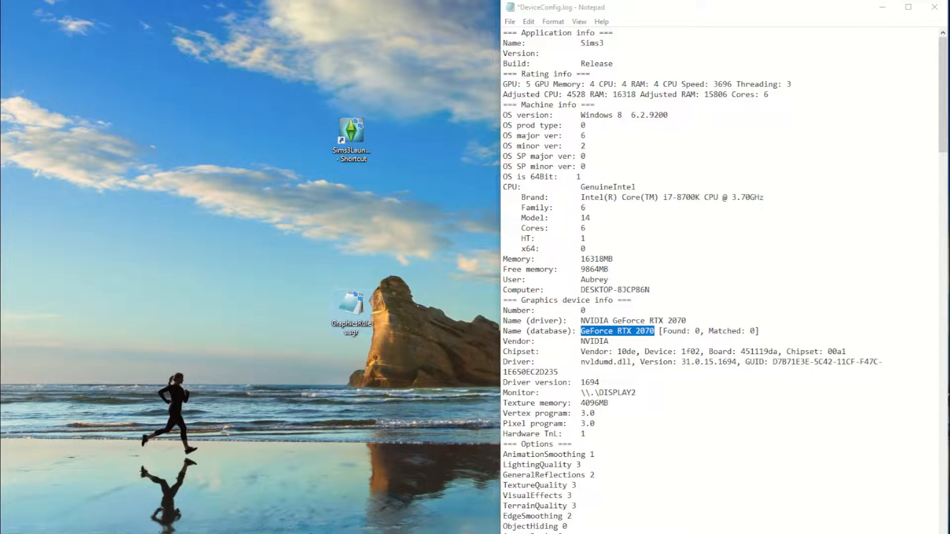
{"action": "double_click", "coordinate": [351, 304]}
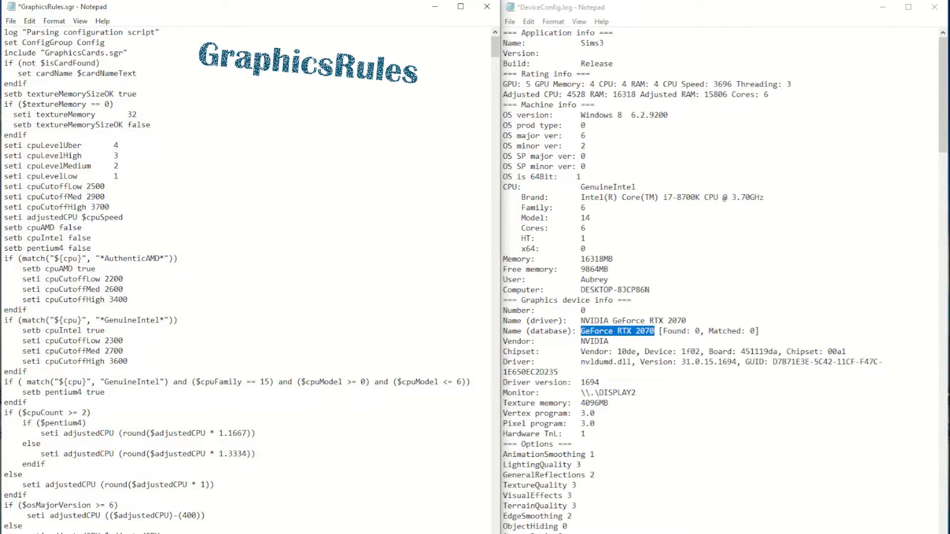
Set the seti textureMemory value in the if ($textureMemory == 0) block of GraphicsRules.sgr to 1024.
{"action": "left_click_drag", "start_coordinate": [14, 114], "coordinate": [150, 125]}
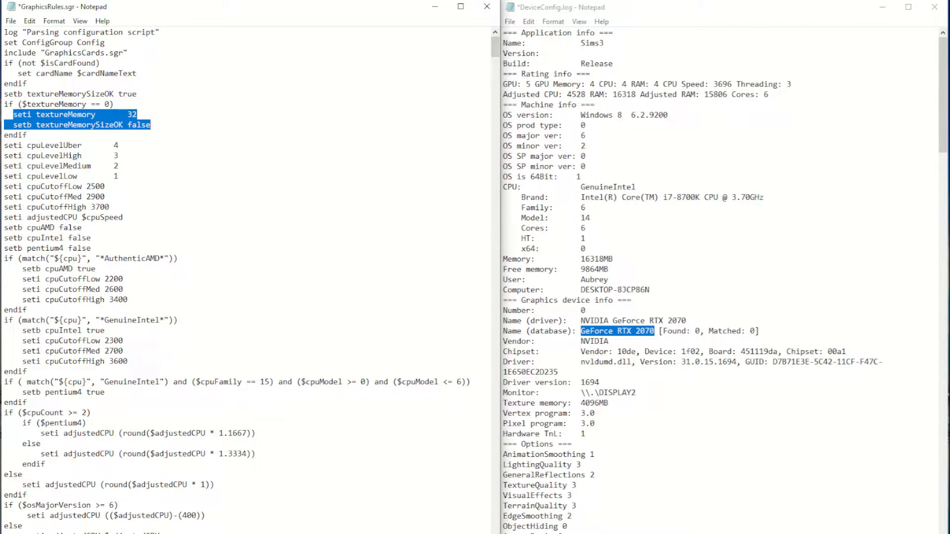
{"action": "left_click", "coordinate": [138, 114]}
{"action": "key", "text": "BackSpace"}
{"action": "key", "text": "BackSpace"}
{"action": "type", "text": "1024   "}
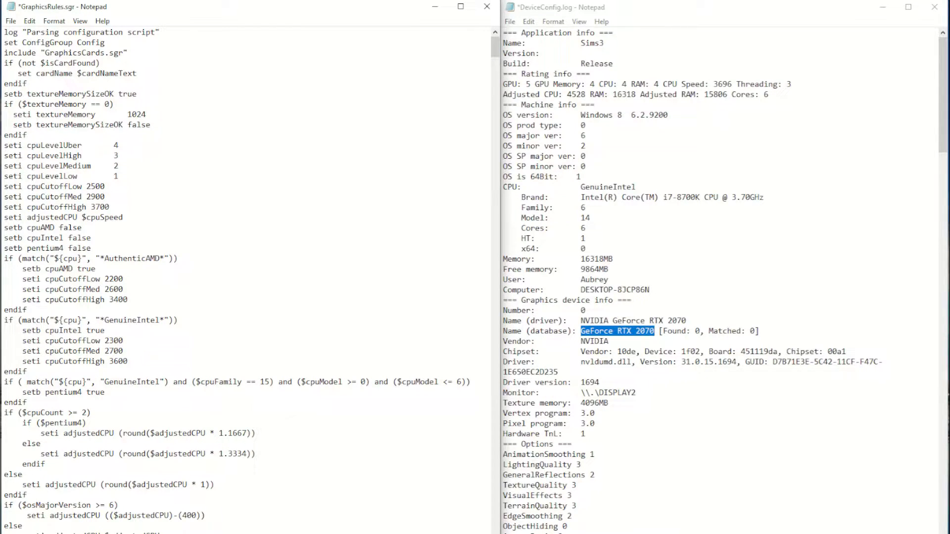
{"action": "type", "text": "#"}
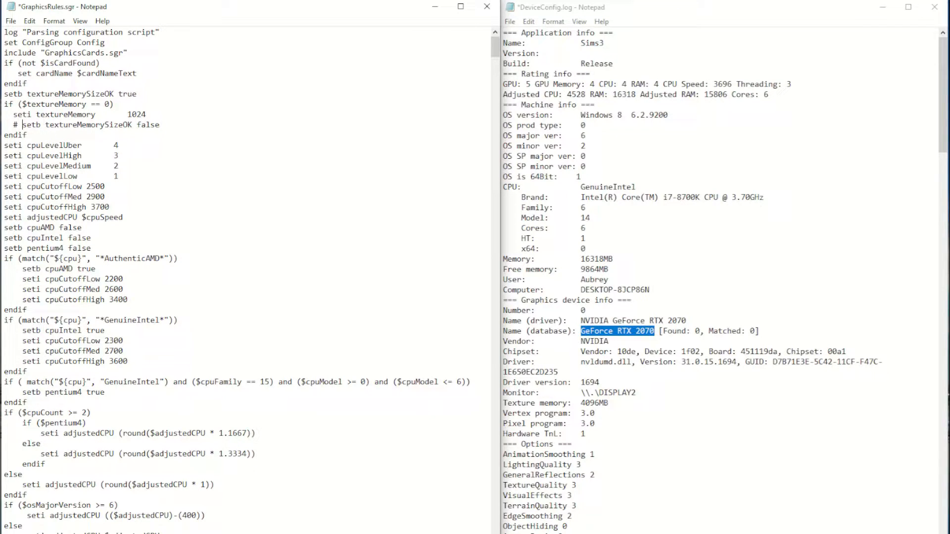
Comment out the setb textureMemorySizeOK false line in the if ($textureMemory == 0) block with a leading #.
{"action": "left_click_drag", "start_coordinate": [147, 114], "coordinate": [128, 115]}
Check the Matched value on the Name (database) line and the GPU rating in DeviceConfig.log.
{"action": "left_click", "coordinate": [604, 7]}
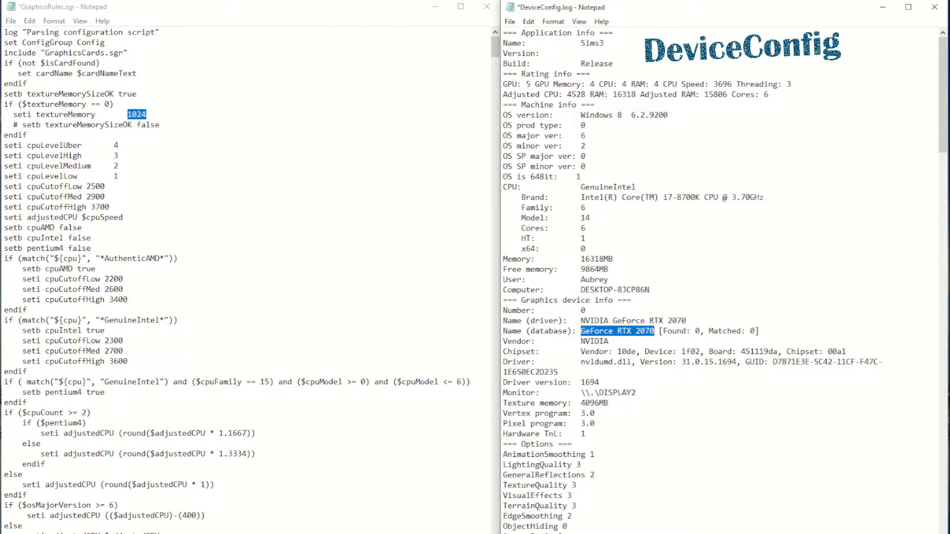
{"action": "left_click_drag", "start_coordinate": [760, 332], "coordinate": [709, 331]}
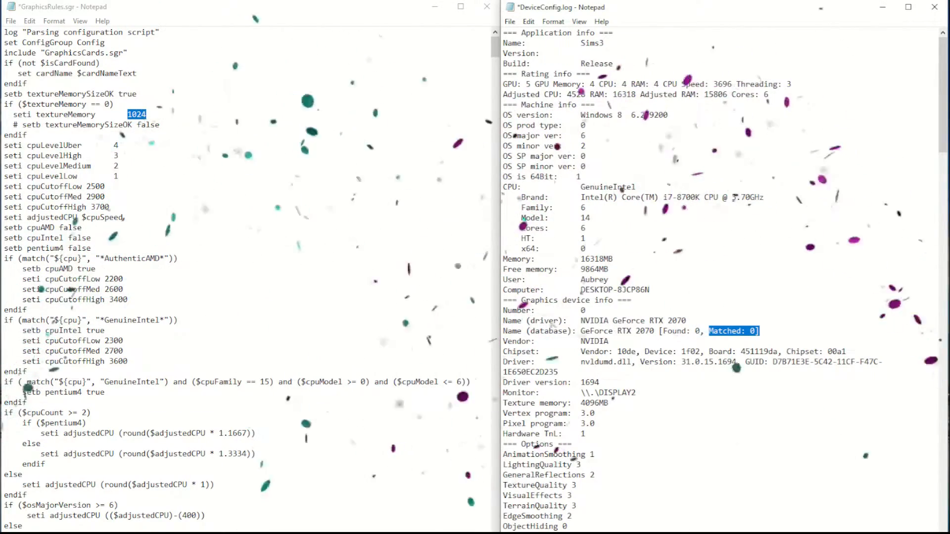
{"action": "left_click", "coordinate": [10, 21]}
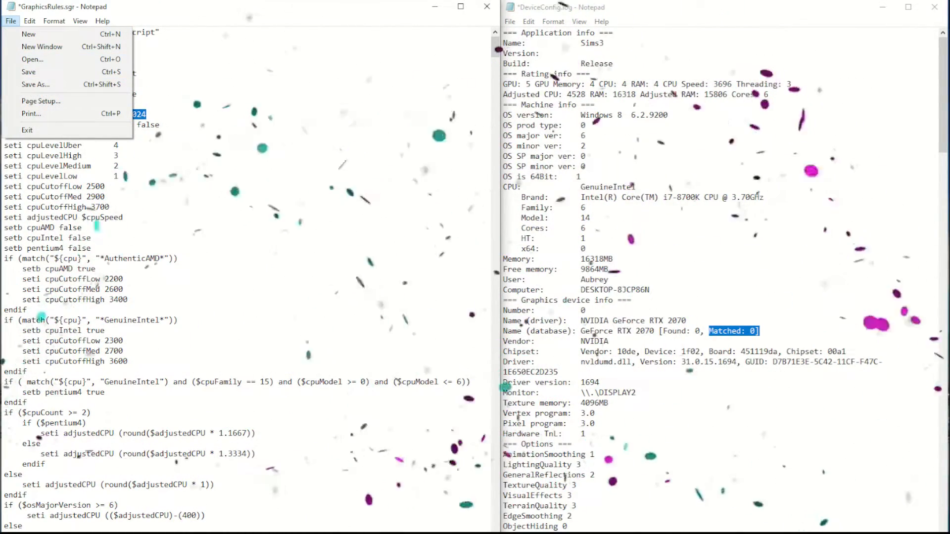
{"action": "left_click", "coordinate": [703, 237]}
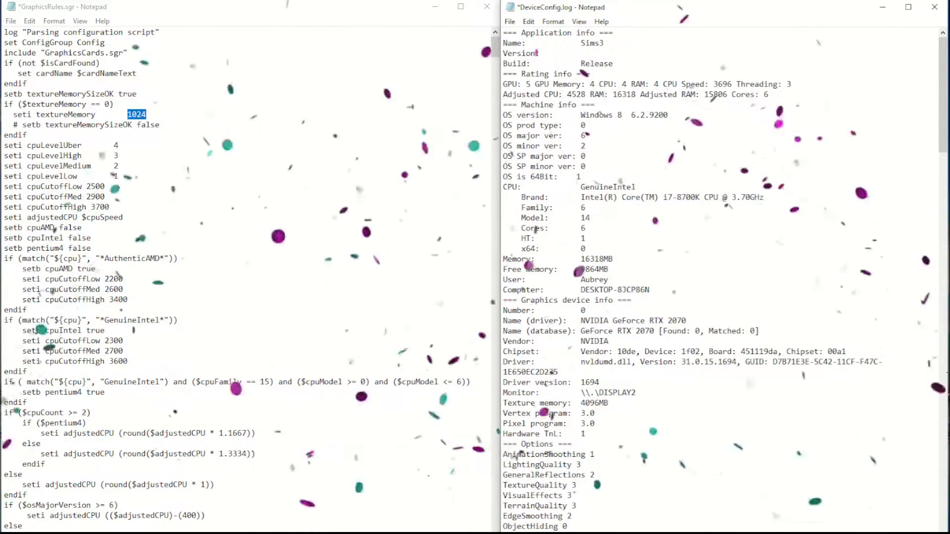
{"action": "left_click_drag", "start_coordinate": [503, 84], "coordinate": [534, 84]}
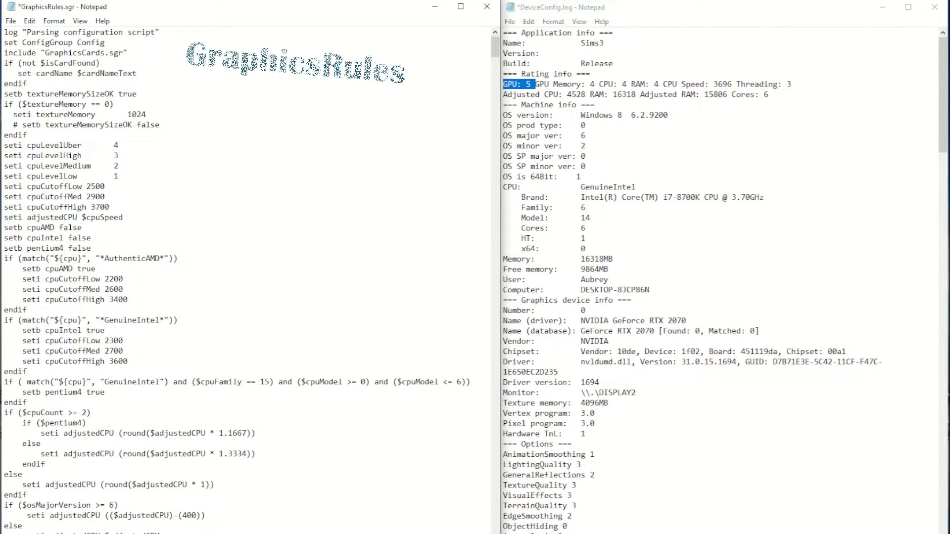
Search downward in GraphicsRules.sgr for NVIDIA and compare the cardVendor match line with the Vendor entry in DeviceConfig.log.
{"action": "key", "text": "ctrl+f"}
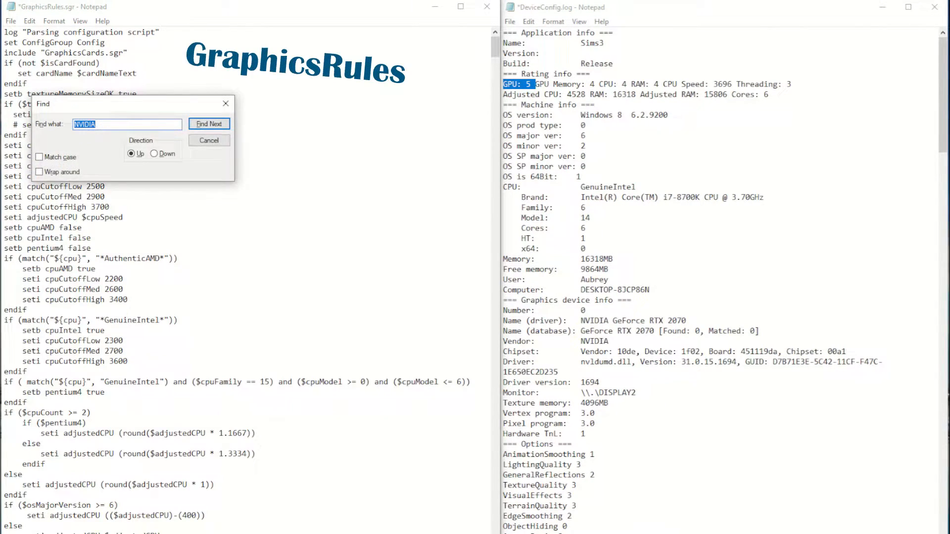
{"action": "left_click", "coordinate": [164, 154]}
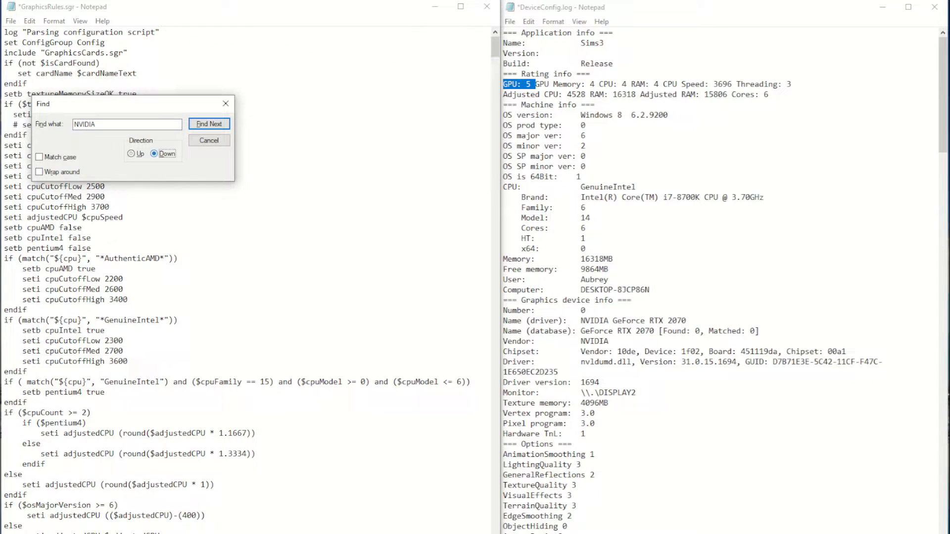
{"action": "left_click", "coordinate": [209, 124]}
{"action": "key", "text": "Return"}
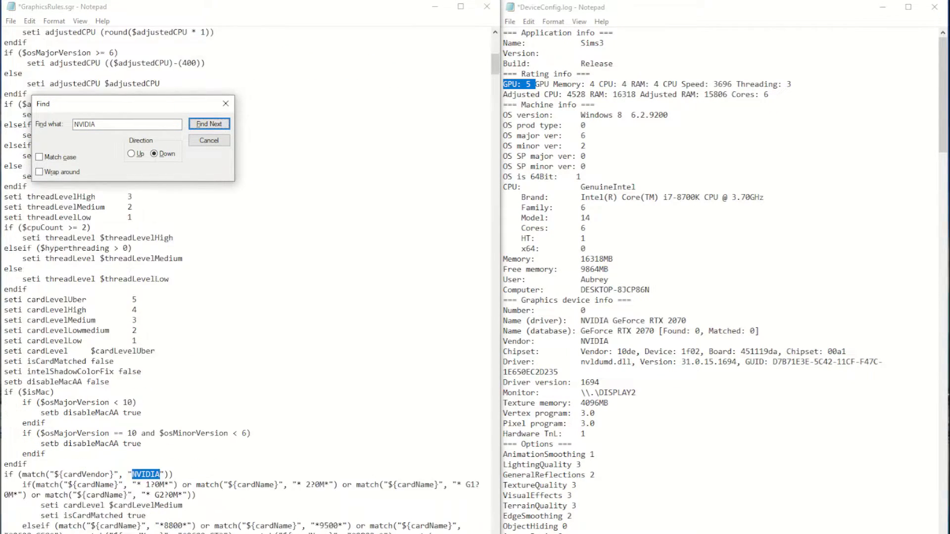
{"action": "left_click_drag", "start_coordinate": [4, 412], "coordinate": [174, 413]}
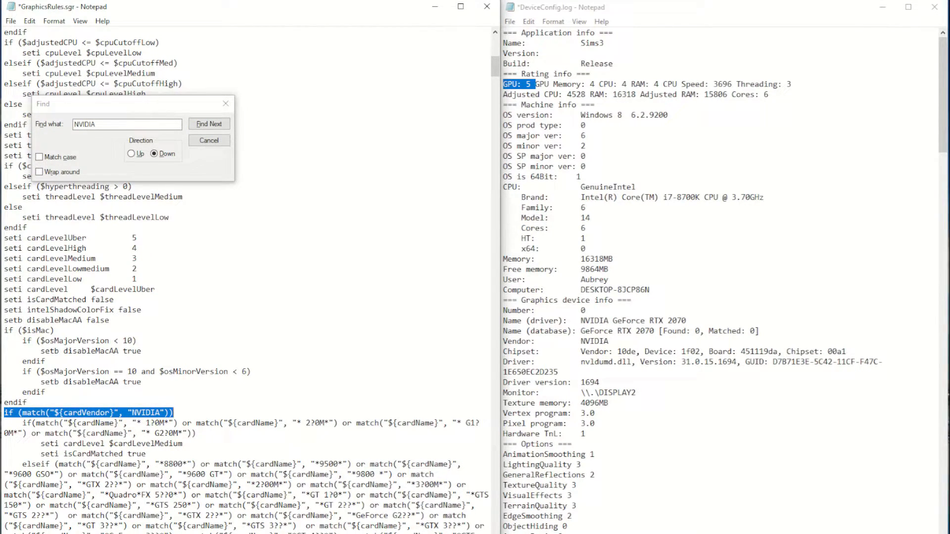
{"action": "left_click_drag", "start_coordinate": [609, 341], "coordinate": [581, 341]}
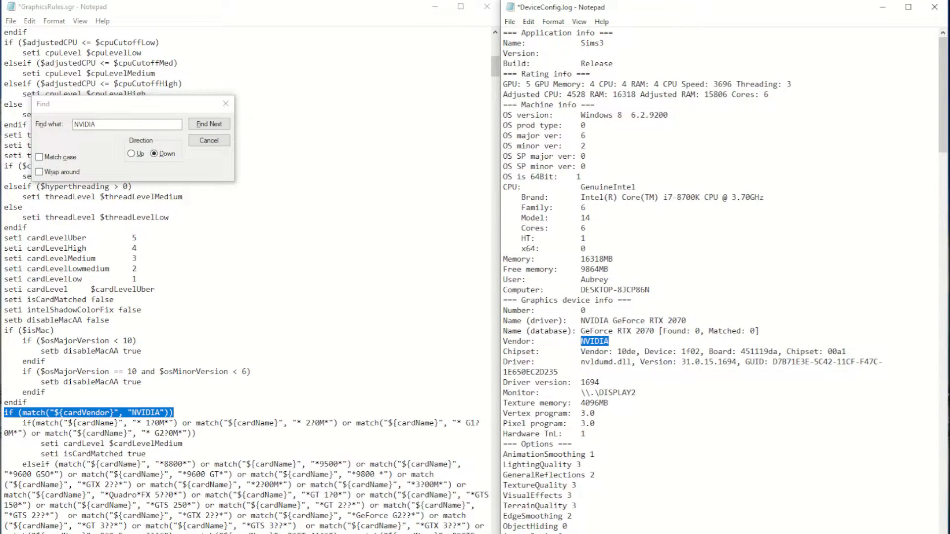
Examine the NVIDIA card-name groups and their cardLevel lines to find the group that corresponds to the GPU rating in DeviceConfig.log.
{"action": "scroll", "coordinate": [246, 281], "scroll_direction": "down", "scroll_amount": 4}
{"action": "left_click_drag", "start_coordinate": [22, 300], "coordinate": [197, 309]}
{"action": "left_click_drag", "start_coordinate": [23, 341], "coordinate": [137, 444]}
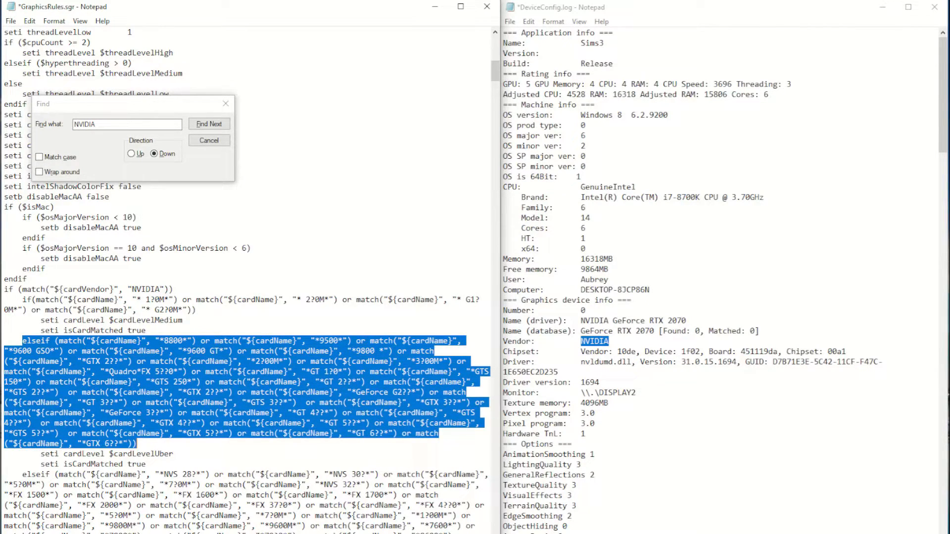
{"action": "left_click_drag", "start_coordinate": [40, 453], "coordinate": [173, 453]}
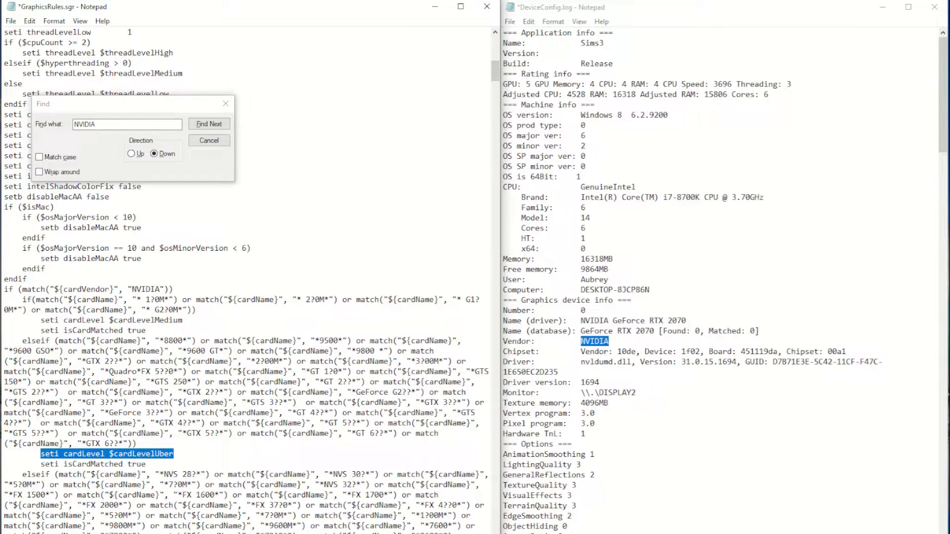
{"action": "left_click_drag", "start_coordinate": [535, 84], "coordinate": [503, 84]}
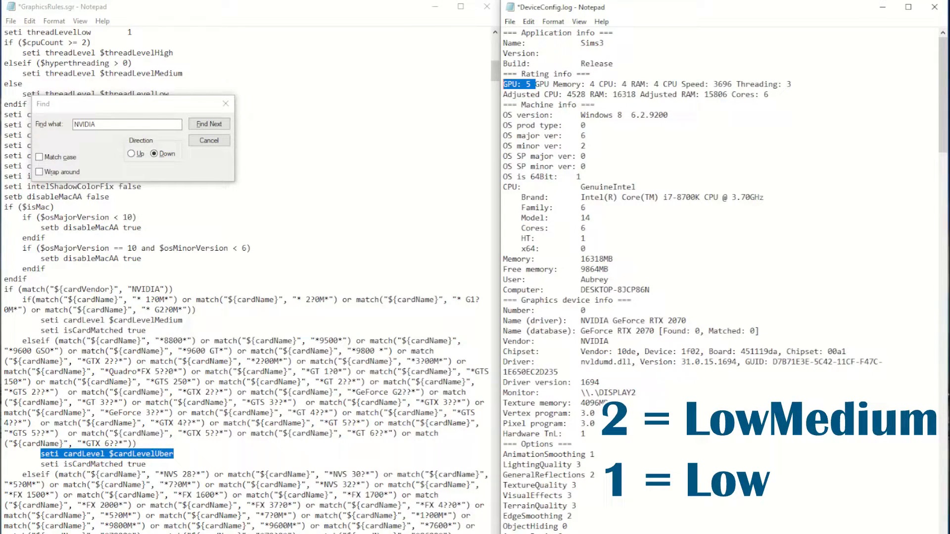
{"action": "left_click_drag", "start_coordinate": [182, 321], "coordinate": [40, 321]}
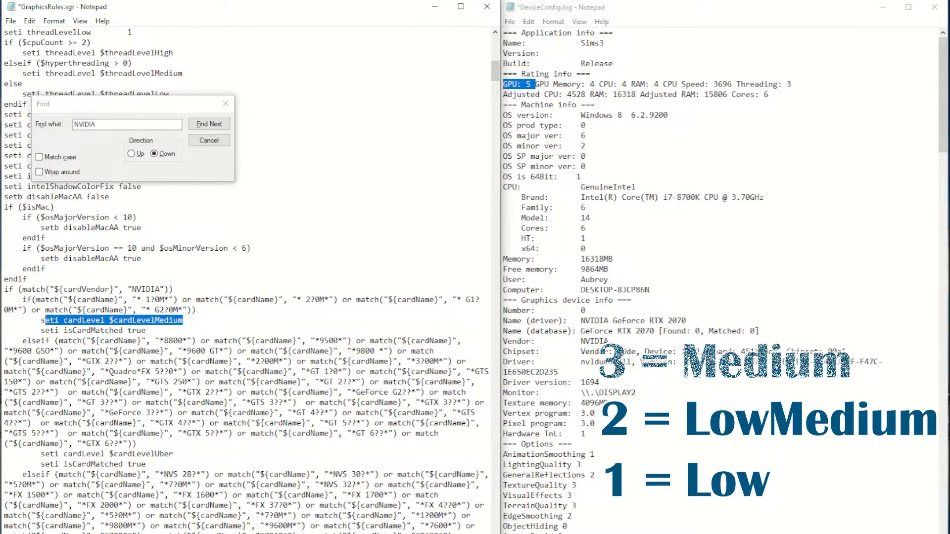
{"action": "left_click", "coordinate": [174, 454]}
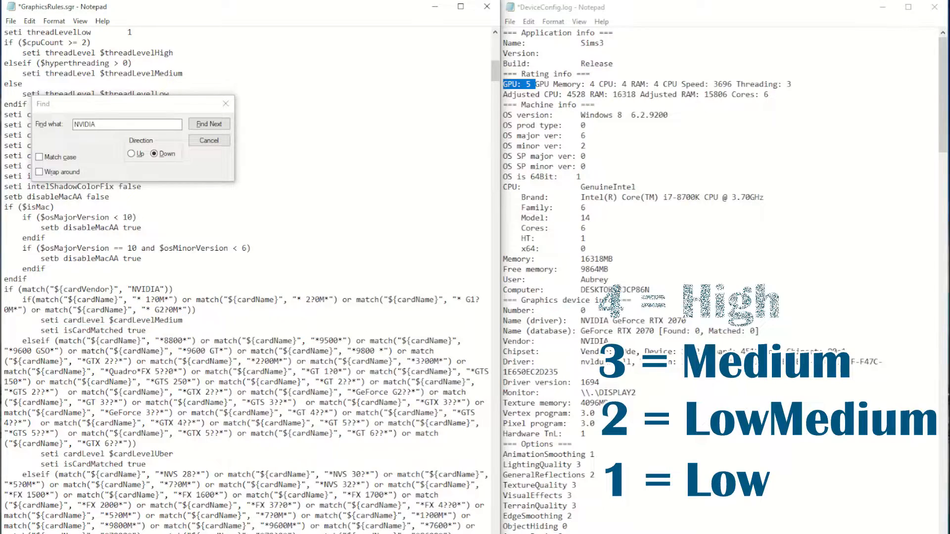
{"action": "left_click_drag", "start_coordinate": [174, 454], "coordinate": [40, 454]}
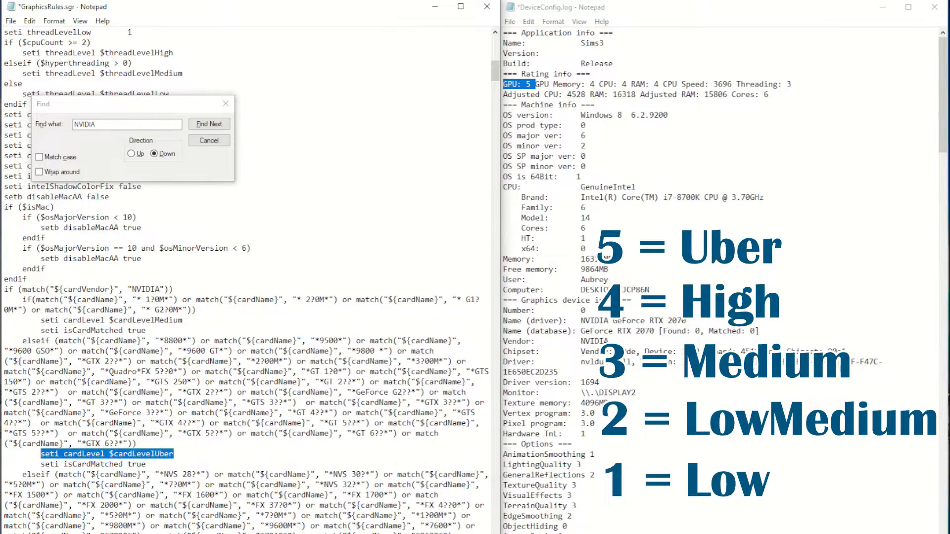
Copy or match("${cardName}", "* from the GTX 5??* entry and paste it directly after the GTX 6??* entry in the cardLevelUber group.
{"action": "left_click", "coordinate": [134, 444]}
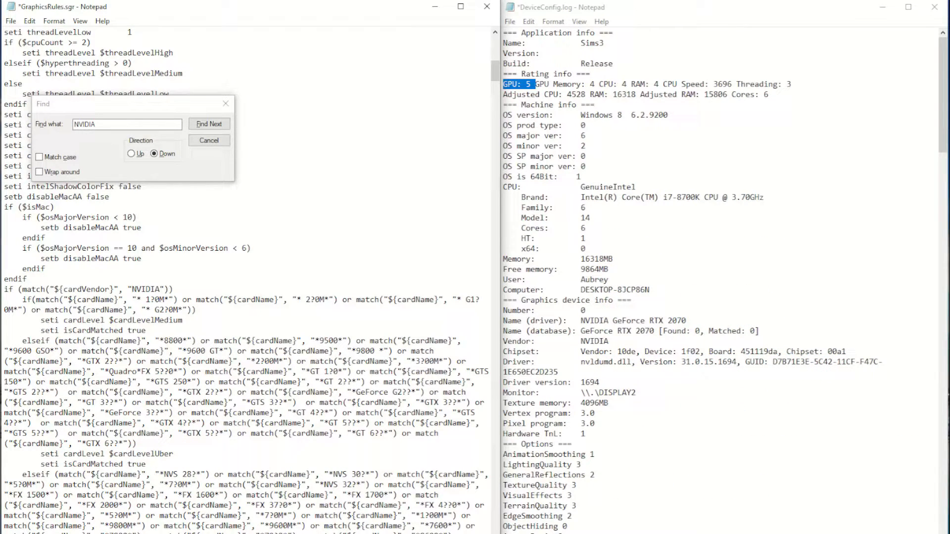
{"action": "left_click_drag", "start_coordinate": [67, 433], "coordinate": [232, 433]}
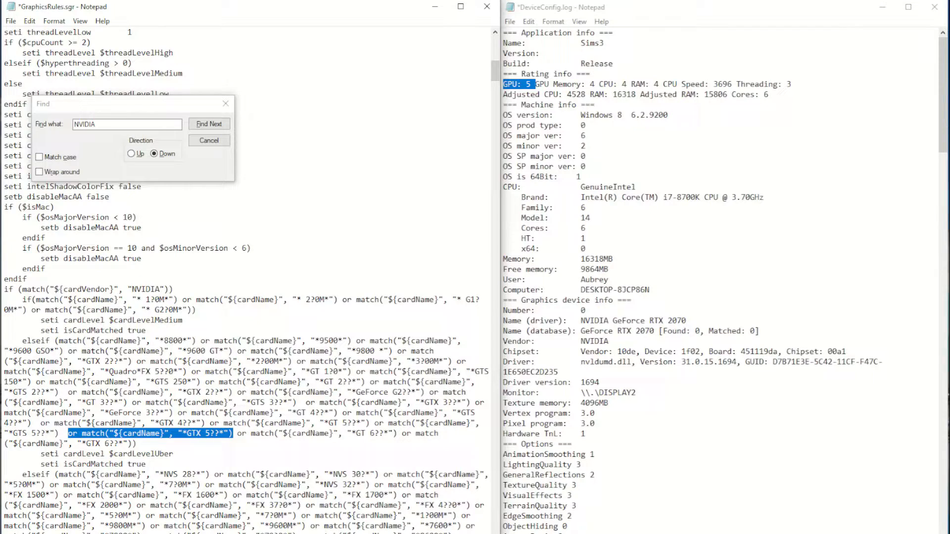
{"action": "left_click_drag", "start_coordinate": [68, 433], "coordinate": [187, 434]}
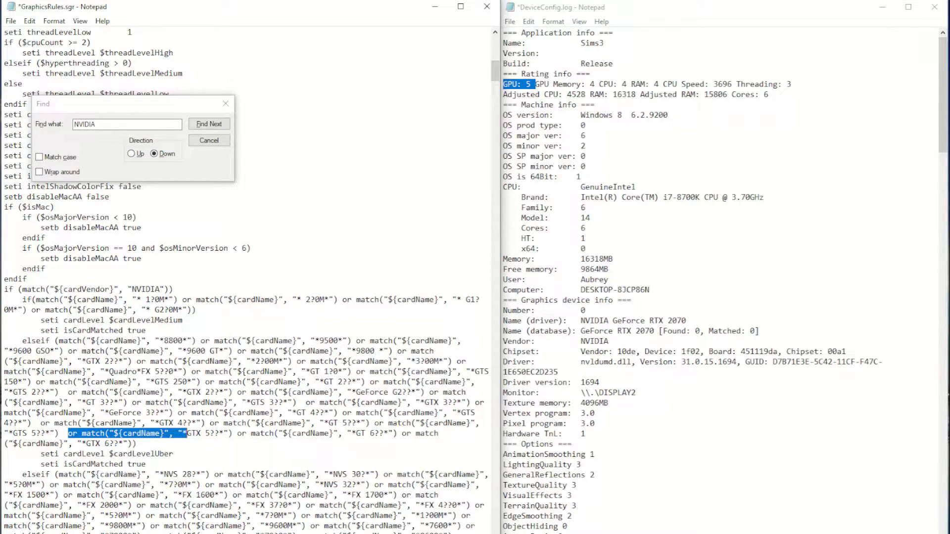
{"action": "right_click", "coordinate": [184, 433]}
{"action": "left_click", "coordinate": [208, 295]}
{"action": "left_click", "coordinate": [132, 444]}
{"action": "key", "text": "ctrl+v"}
{"action": "left_click", "coordinate": [133, 443]}
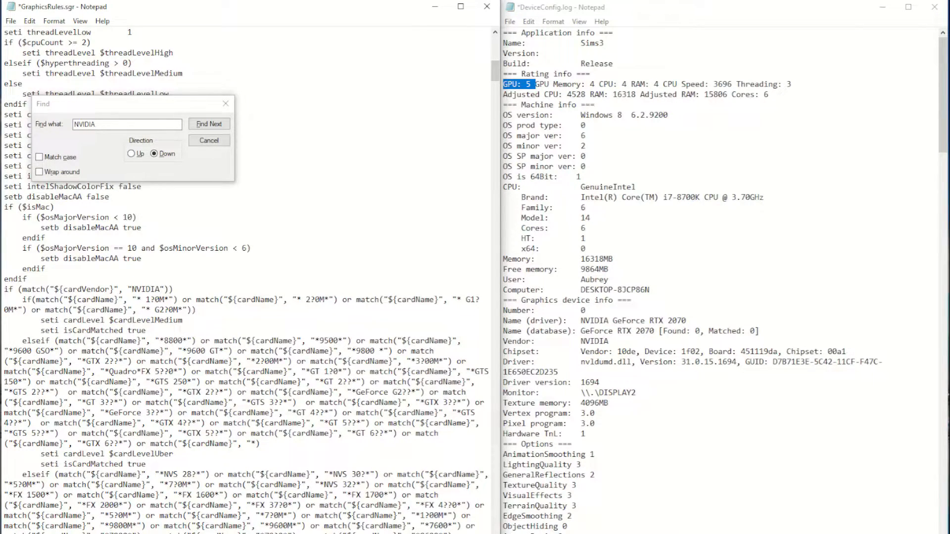
Copy RTX 2070 from the Name (database) line of DeviceConfig.log and insert it after the asterisk in the new match entry.
{"action": "left_click_drag", "start_coordinate": [618, 331], "coordinate": [654, 331]}
{"action": "right_click", "coordinate": [652, 329]}
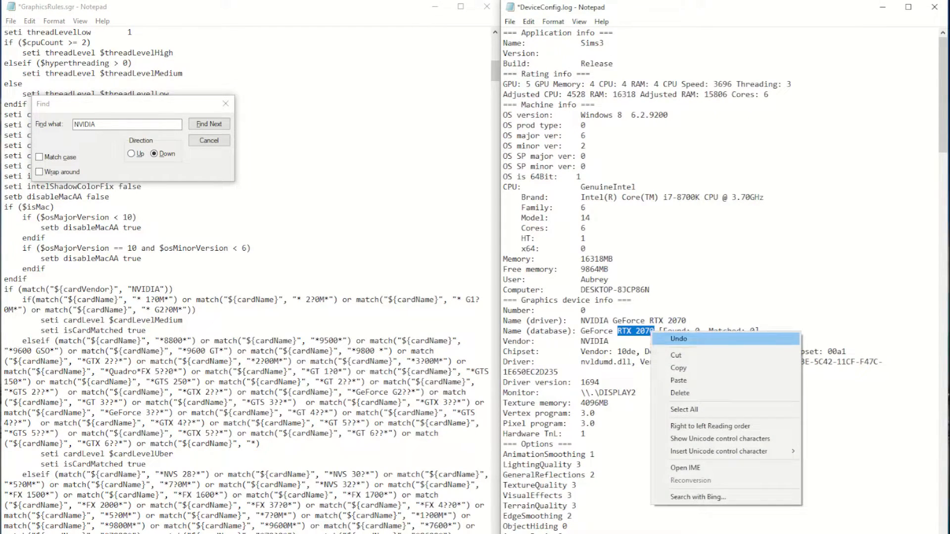
{"action": "left_click", "coordinate": [673, 367]}
{"action": "left_click", "coordinate": [256, 444]}
{"action": "key", "text": "ctrl+v"}
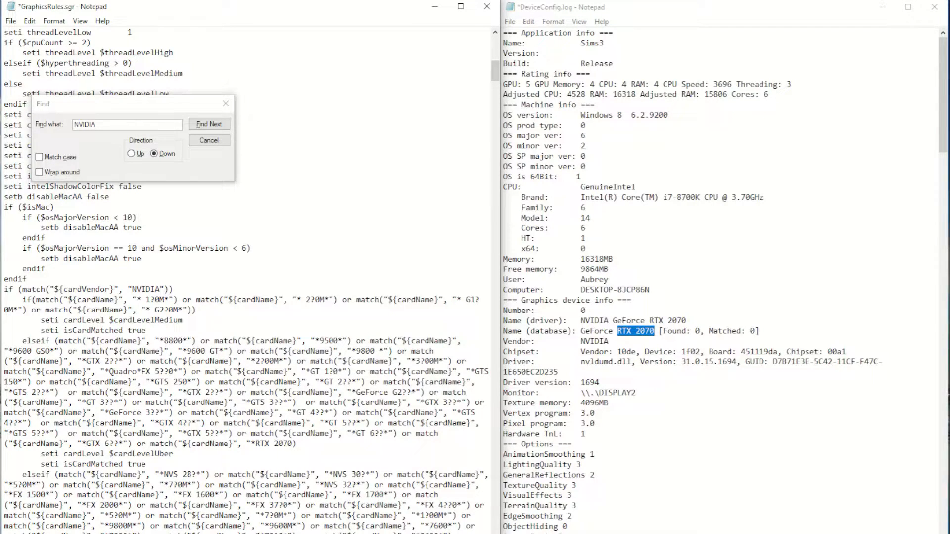
Close the RTX entry with an asterisk, quotation mark and parenthesis, and replace the model number's last two digits with ??
{"action": "type", "text": "*\")"}
{"action": "left_click", "coordinate": [292, 444]}
{"action": "key", "text": "BackSpace"}
{"action": "key", "text": "BackSpace"}
{"action": "type", "text": "??"}
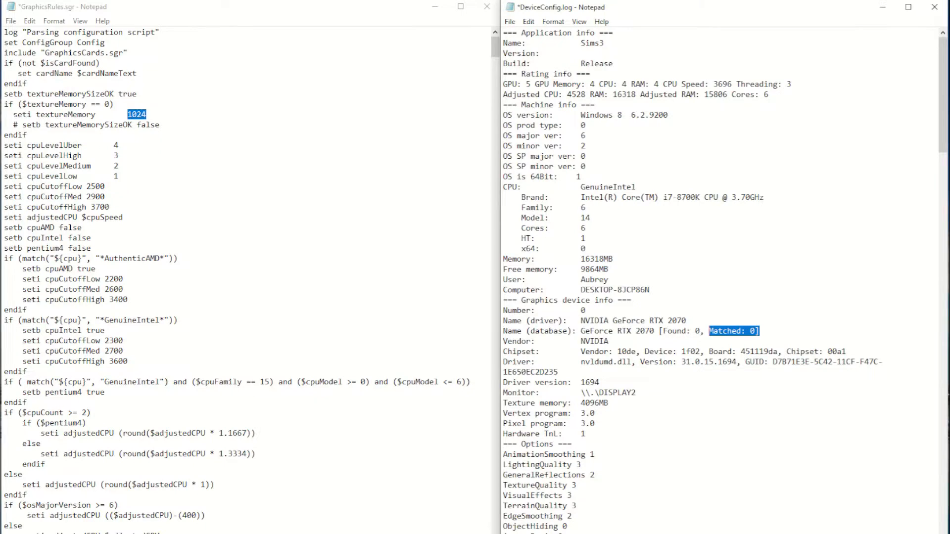
Save GraphicsRules.sgr and close DeviceConfig.log.
{"action": "key", "text": "alt+f"}
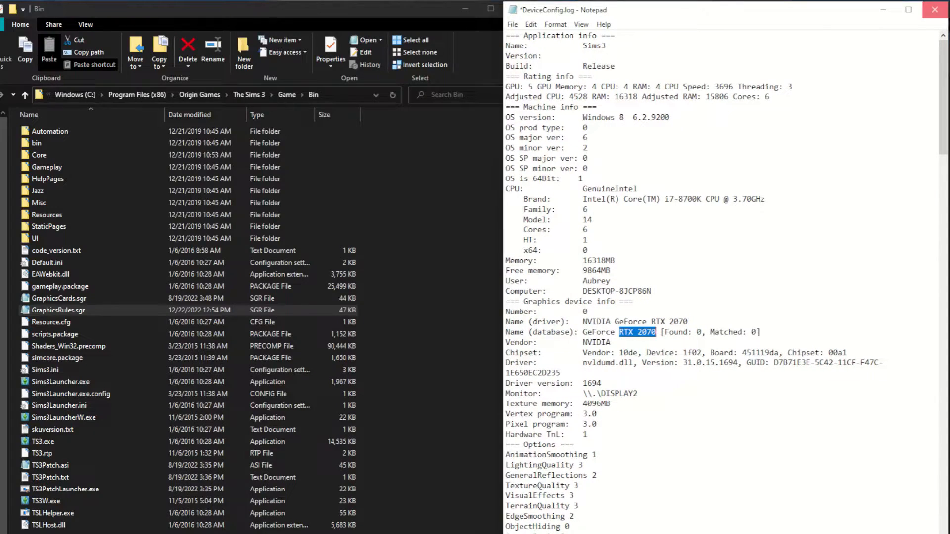
{"action": "left_click", "coordinate": [934, 9]}
{"action": "left_click", "coordinate": [421, 313]}
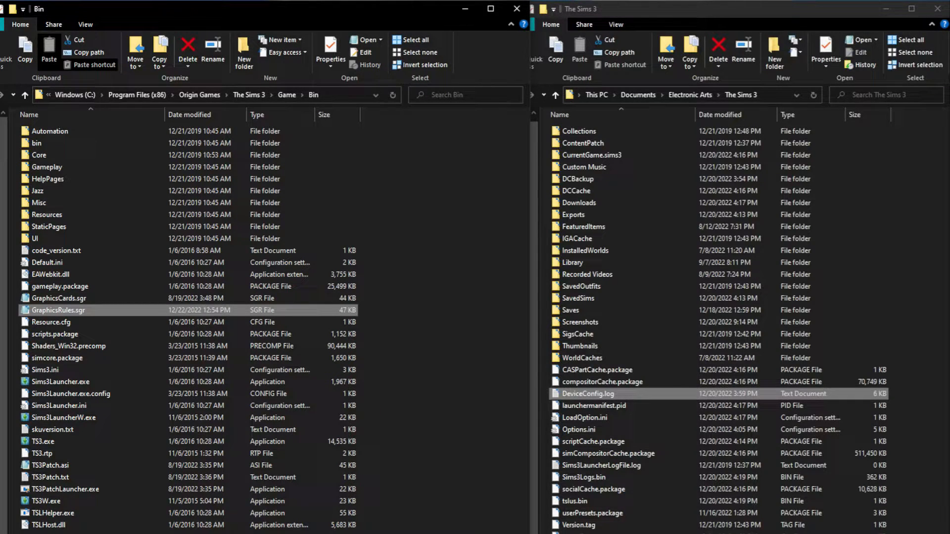
Hide file name extensions in the Bin folder and show them again.
{"action": "left_click", "coordinate": [86, 25]}
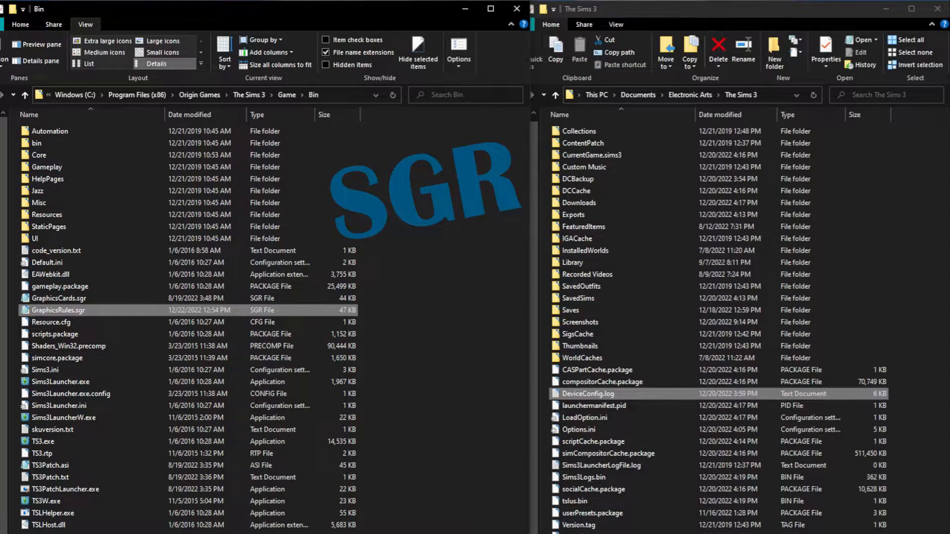
{"action": "left_click", "coordinate": [325, 52]}
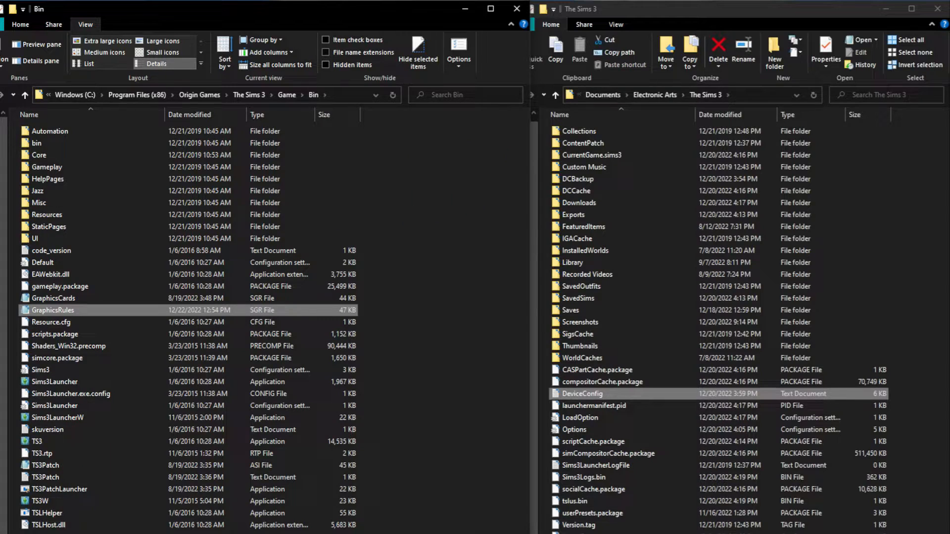
{"action": "left_click", "coordinate": [326, 53]}
Retype the extension of GraphicsCards.sgr in the Bin folder as sgr.
{"action": "left_click", "coordinate": [59, 298]}
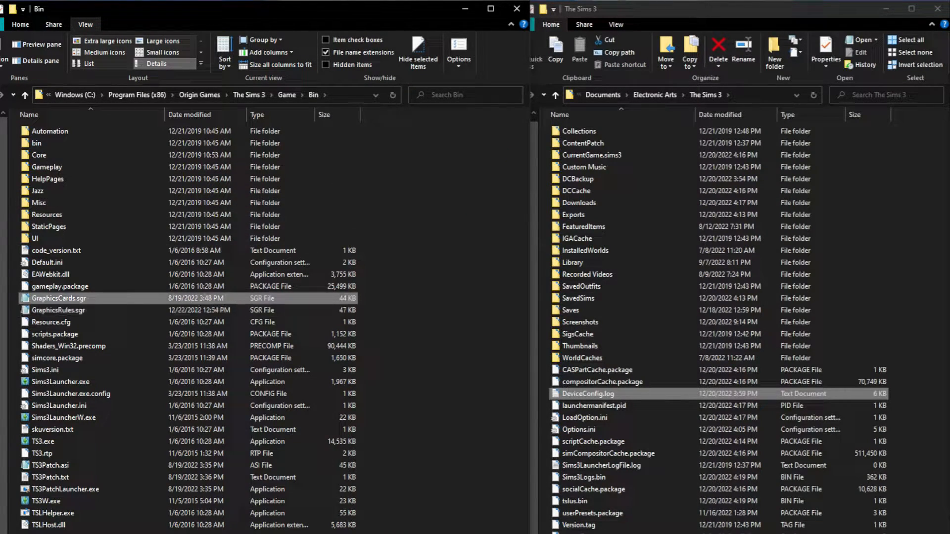
{"action": "key", "text": "F2"}
{"action": "key", "text": "End"}
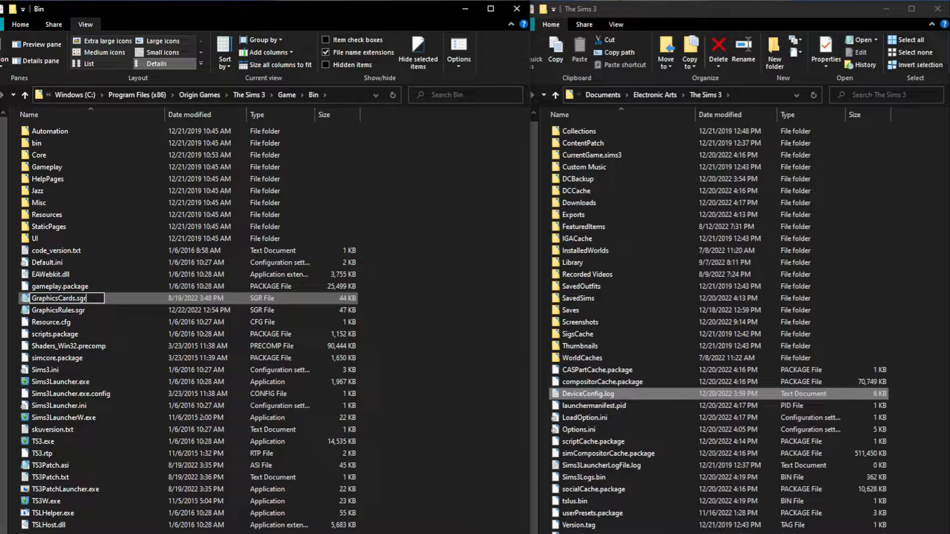
{"action": "key", "text": "BackSpace"}
{"action": "key", "text": "BackSpace"}
{"action": "key", "text": "BackSpace"}
{"action": "type", "text": "sgr"}
{"action": "left_click", "coordinate": [58, 310]}
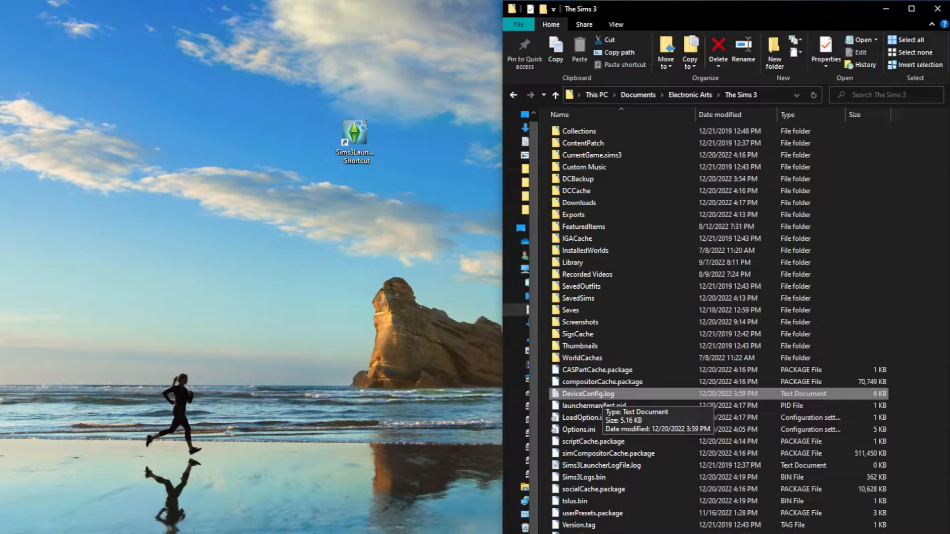
Open DeviceConfig.log from The Sims 3 documents folder and check the Found and Matched values on the Name (database) line.
{"action": "double_click", "coordinate": [591, 395]}
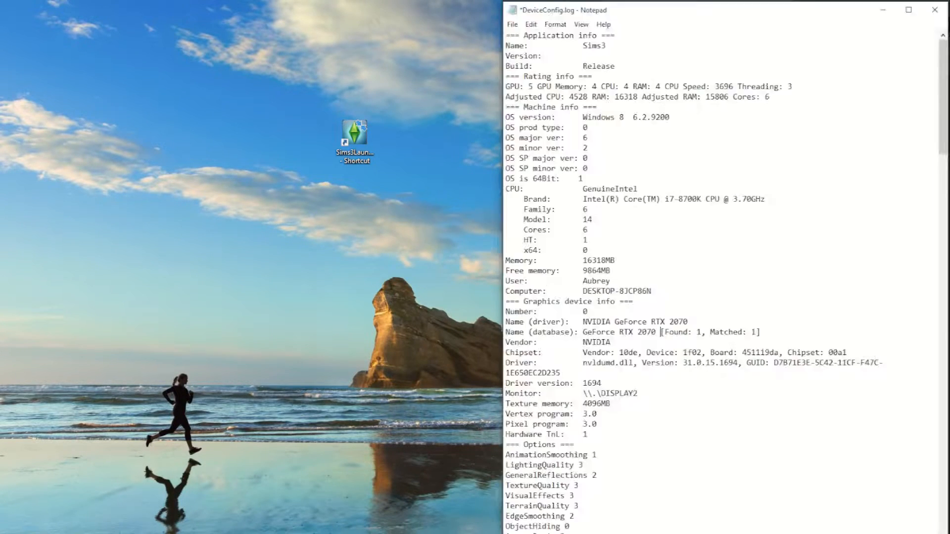
{"action": "left_click_drag", "start_coordinate": [661, 332], "coordinate": [761, 332]}
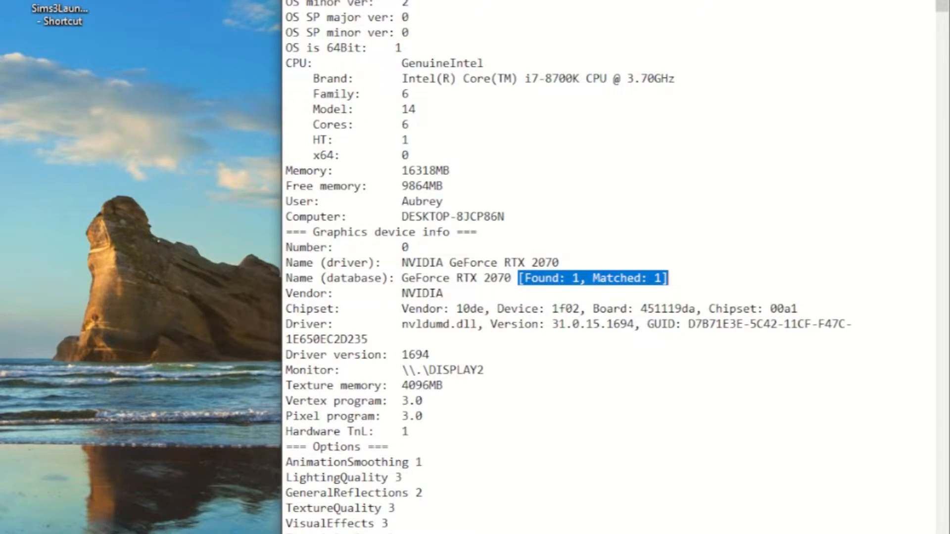
Set both the Found and Matched values on the Name (database) line of DeviceConfig.log to 0.
{"action": "left_click", "coordinate": [579, 278]}
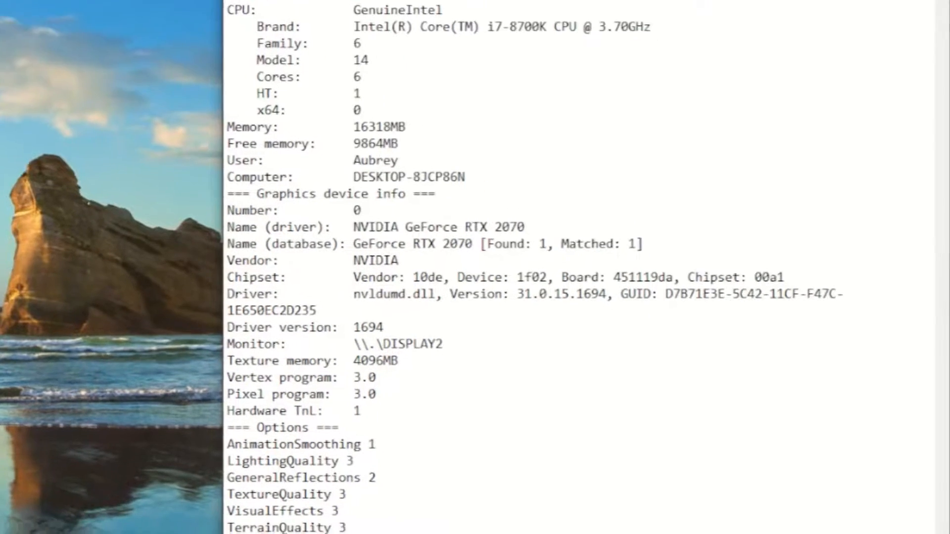
{"action": "key", "text": "BackSpace"}
{"action": "type", "text": "0"}
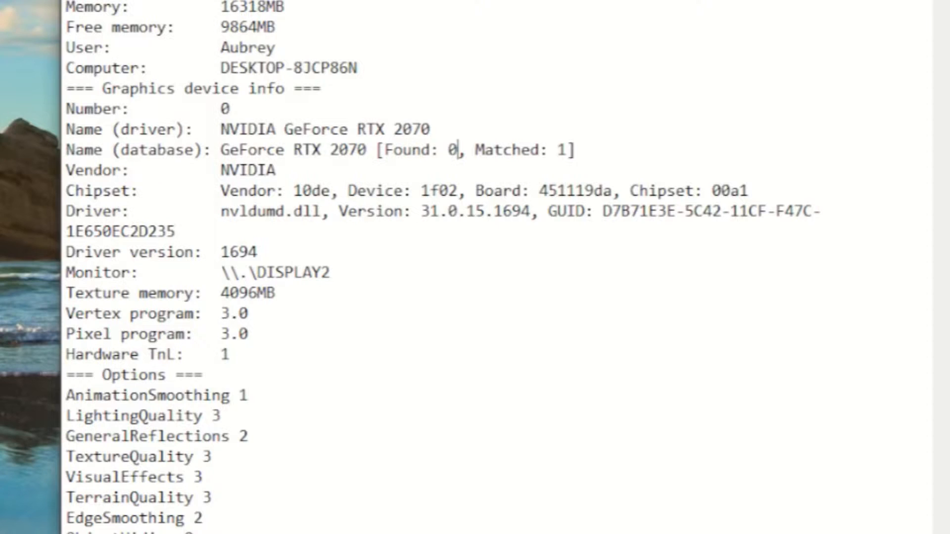
{"action": "left_click", "coordinate": [567, 150]}
{"action": "key", "text": "BackSpace"}
{"action": "type", "text": "0"}
{"action": "left_click_drag", "start_coordinate": [376, 150], "coordinate": [575, 150]}
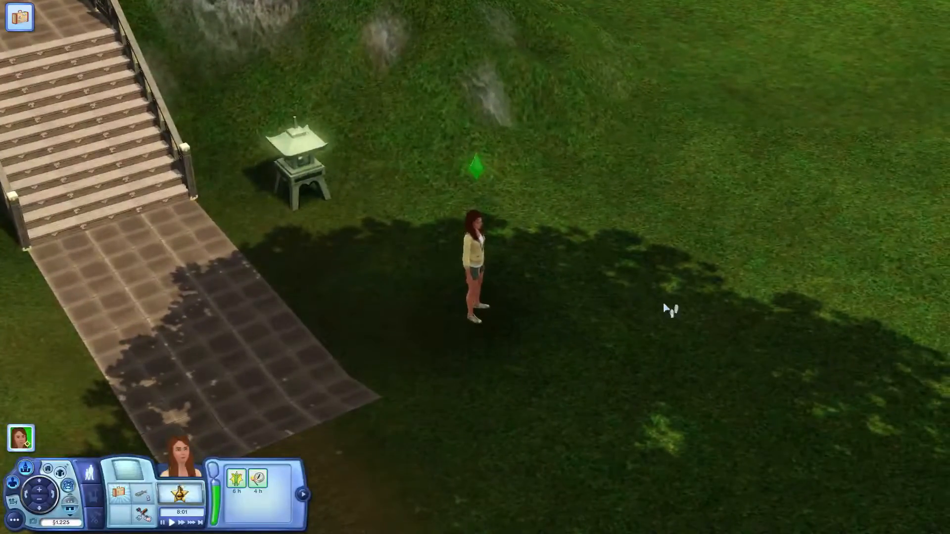
Switch to The Sims 3 and open the game's graphics options from the main menu.
{"action": "left_click", "coordinate": [38, 510]}
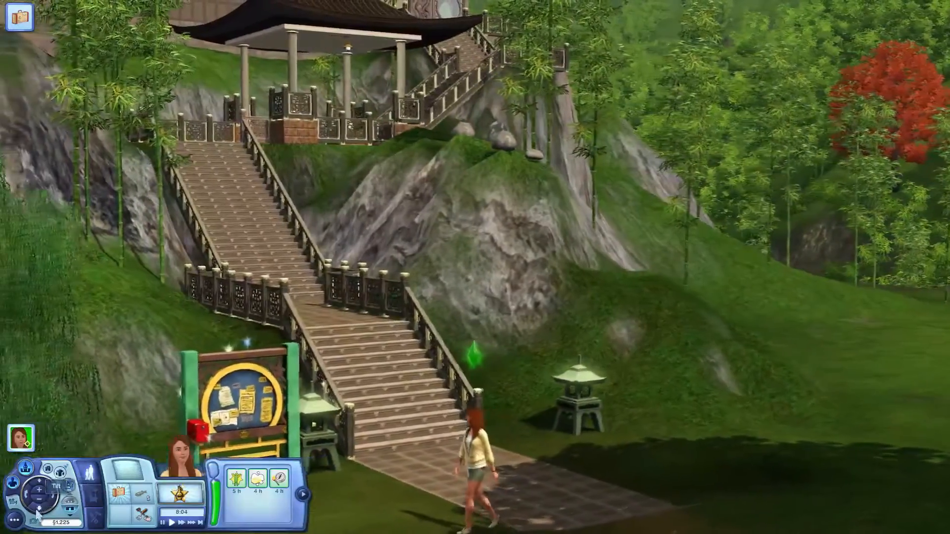
{"action": "left_click", "coordinate": [38, 510]}
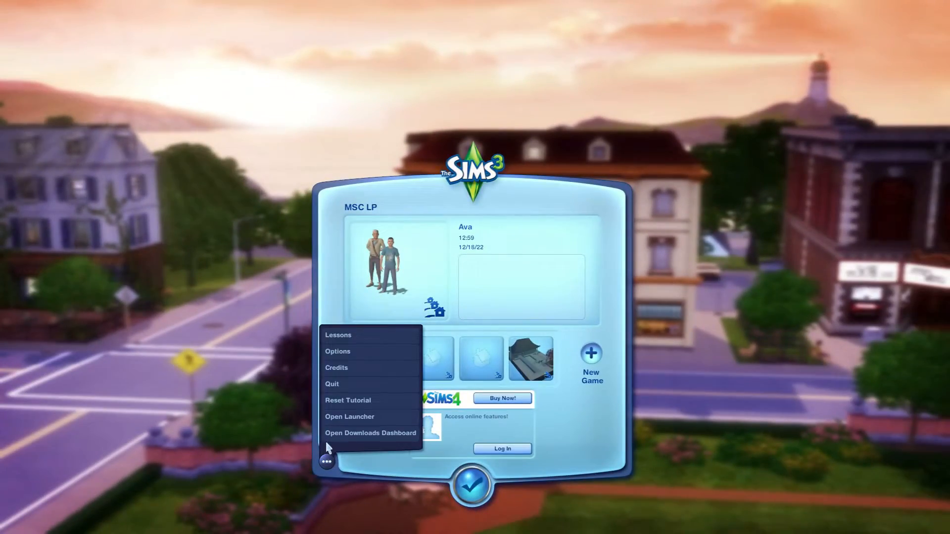
{"action": "left_click", "coordinate": [337, 351]}
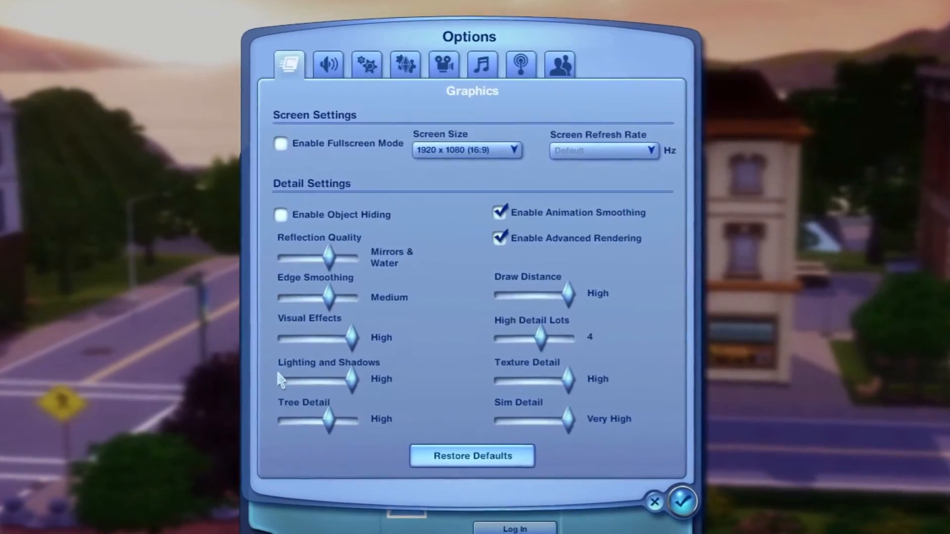